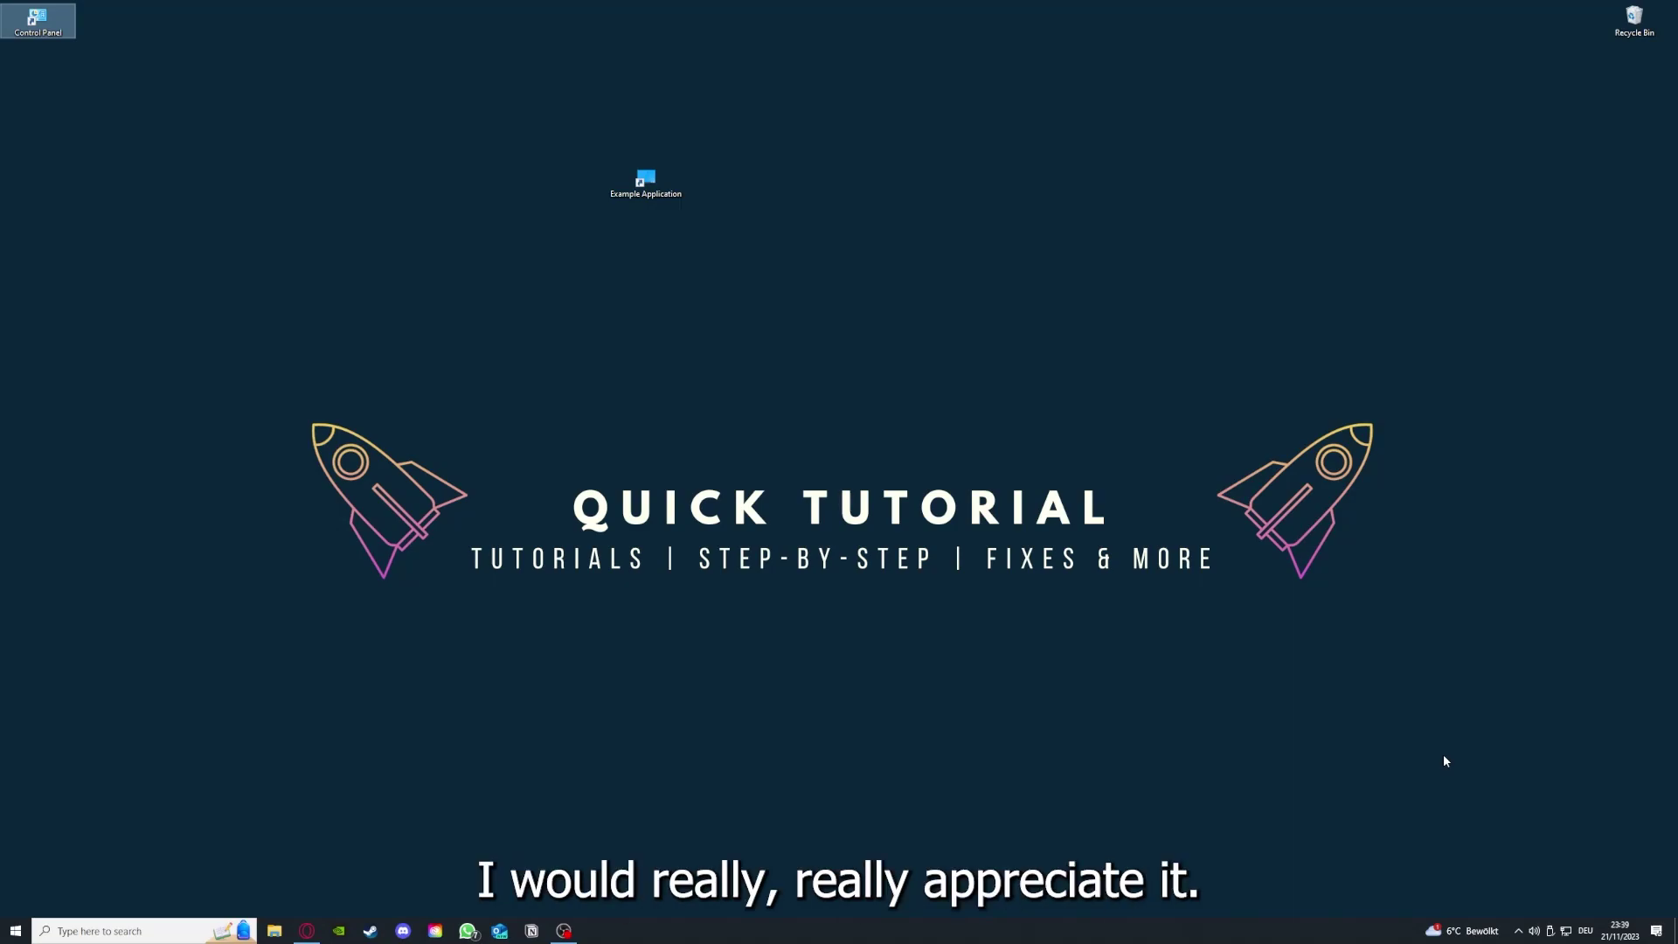
- Box-select across the desktop, launch Example Application, then close the Desktop folder window
{"action": "left_click", "coordinate": [1191, 629]}
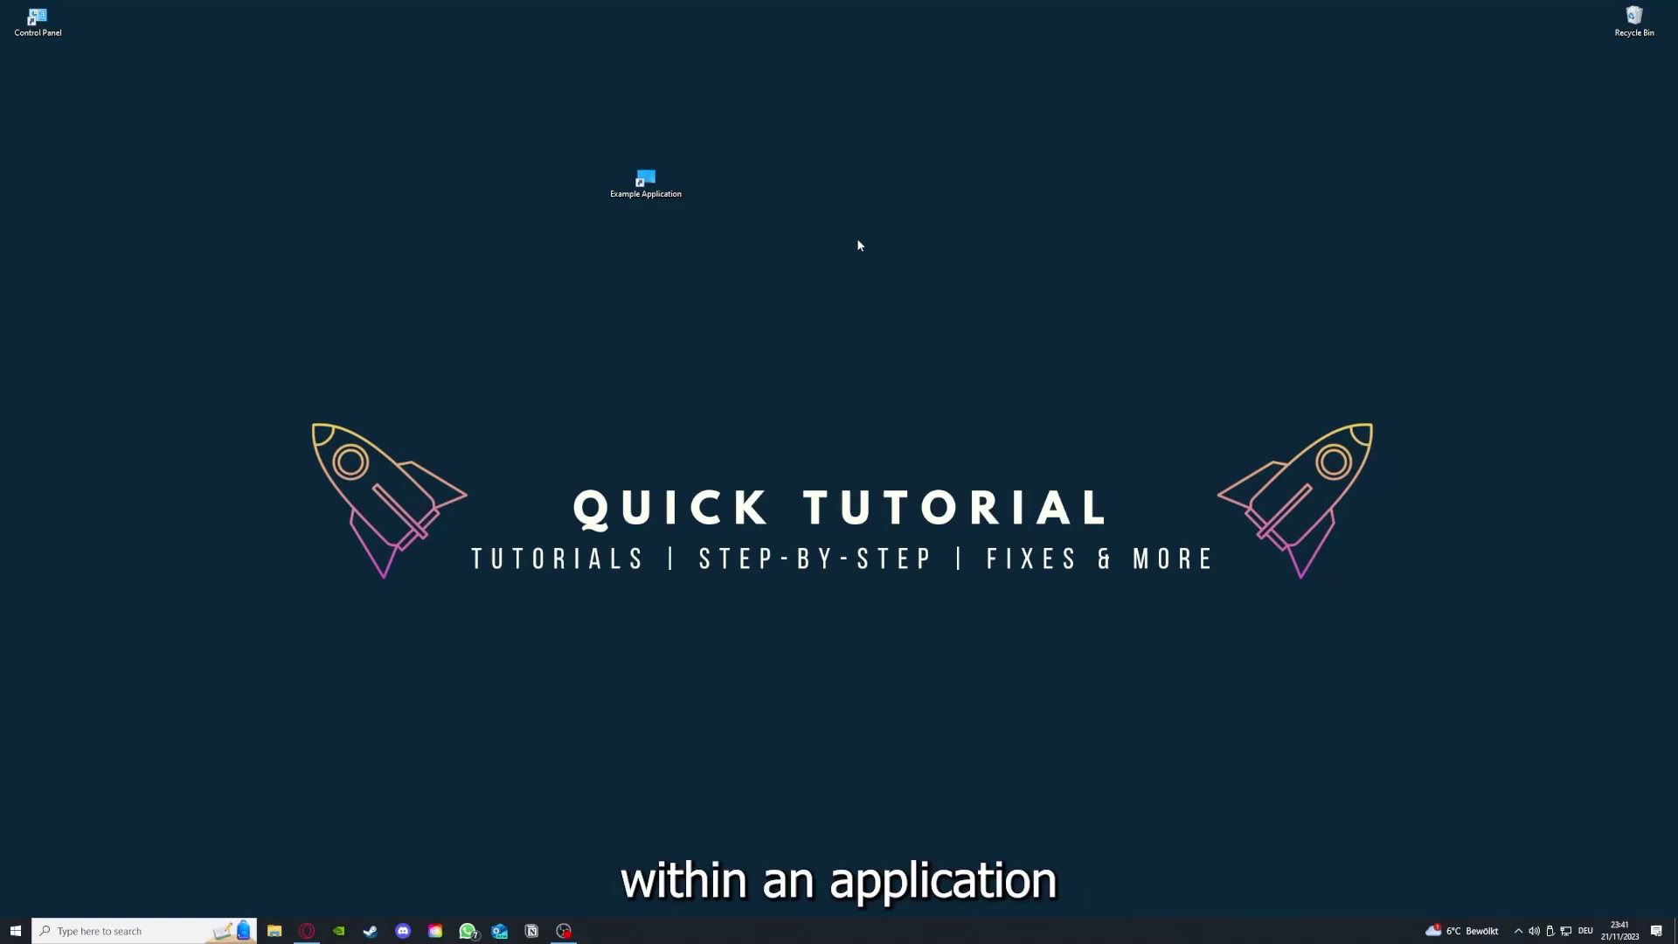
{"action": "mouse_move", "coordinate": [220, 327]}
{"action": "left_mouse_down"}
{"action": "mouse_move", "coordinate": [291, 395]}
{"action": "mouse_move", "coordinate": [1418, 698]}
{"action": "left_mouse_up"}
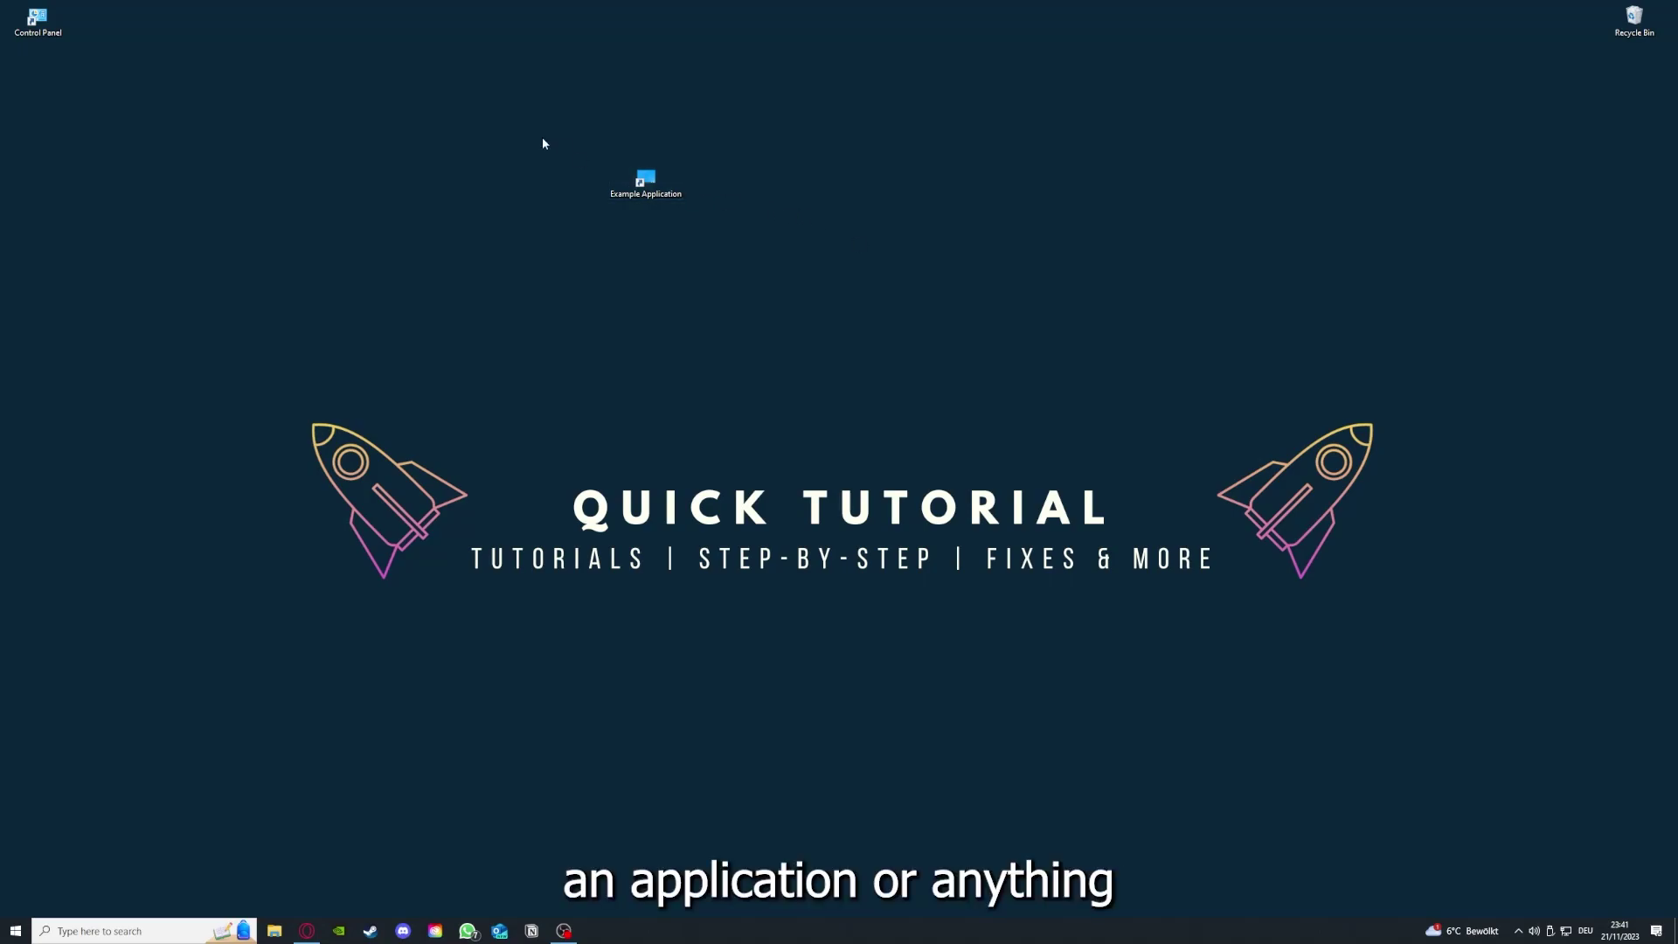
{"action": "left_click_drag", "start_coordinate": [220, 327], "coordinate": [1389, 684]}
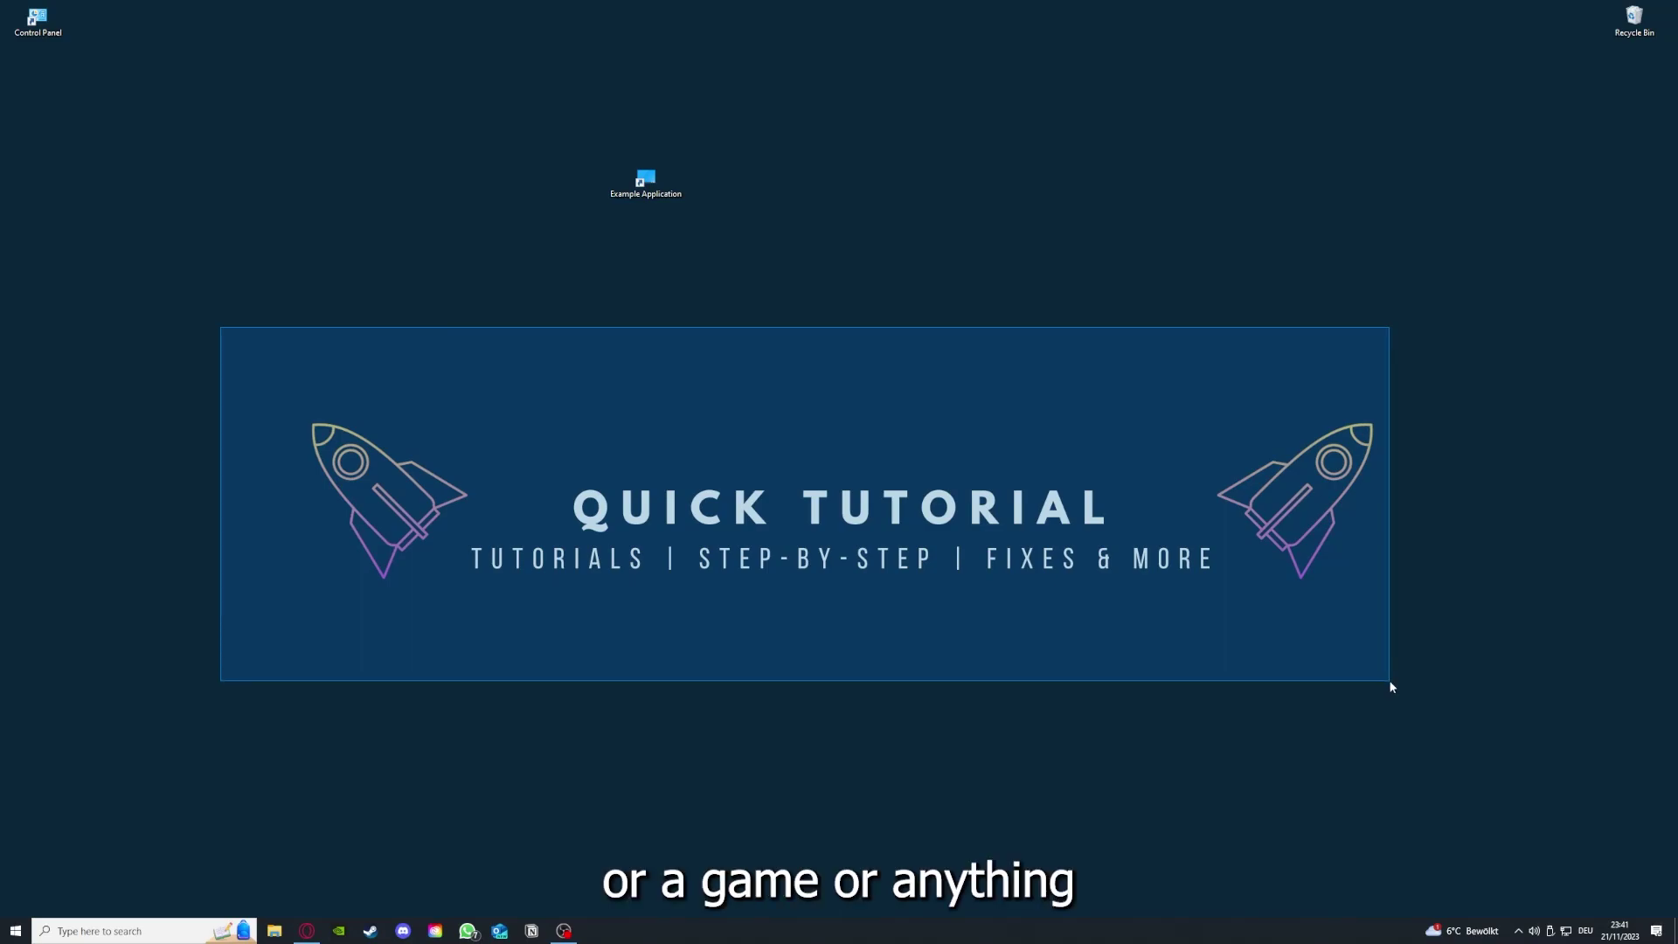
{"action": "left_click_drag", "start_coordinate": [1390, 683], "coordinate": [1417, 709]}
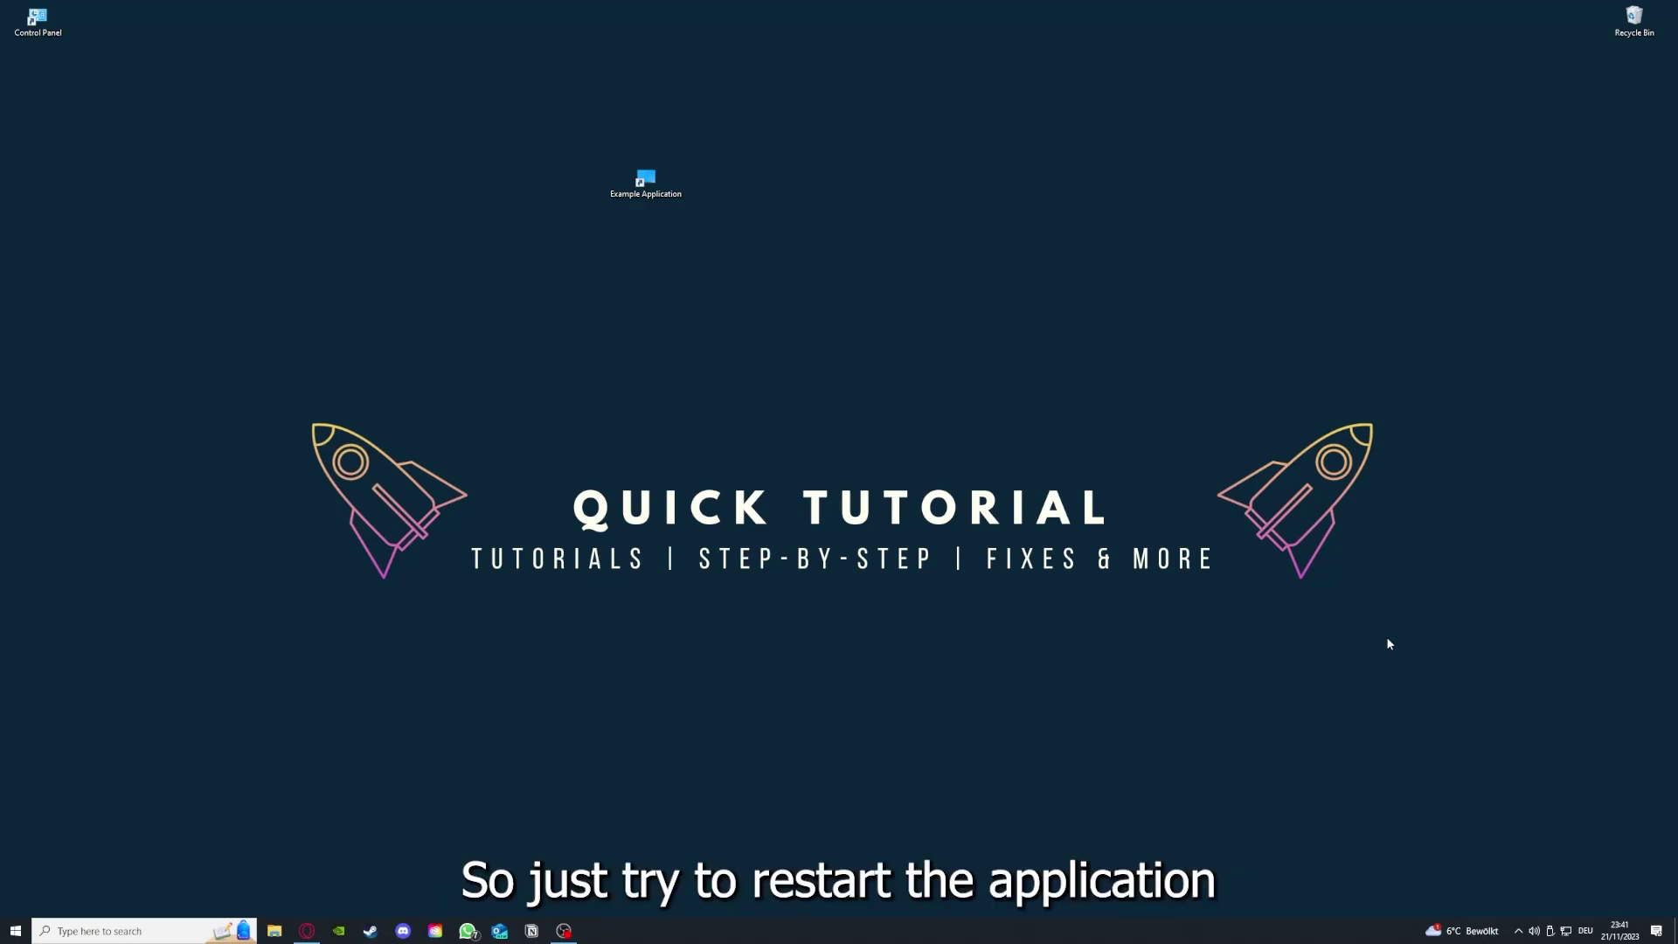
{"action": "double_click", "coordinate": [644, 186]}
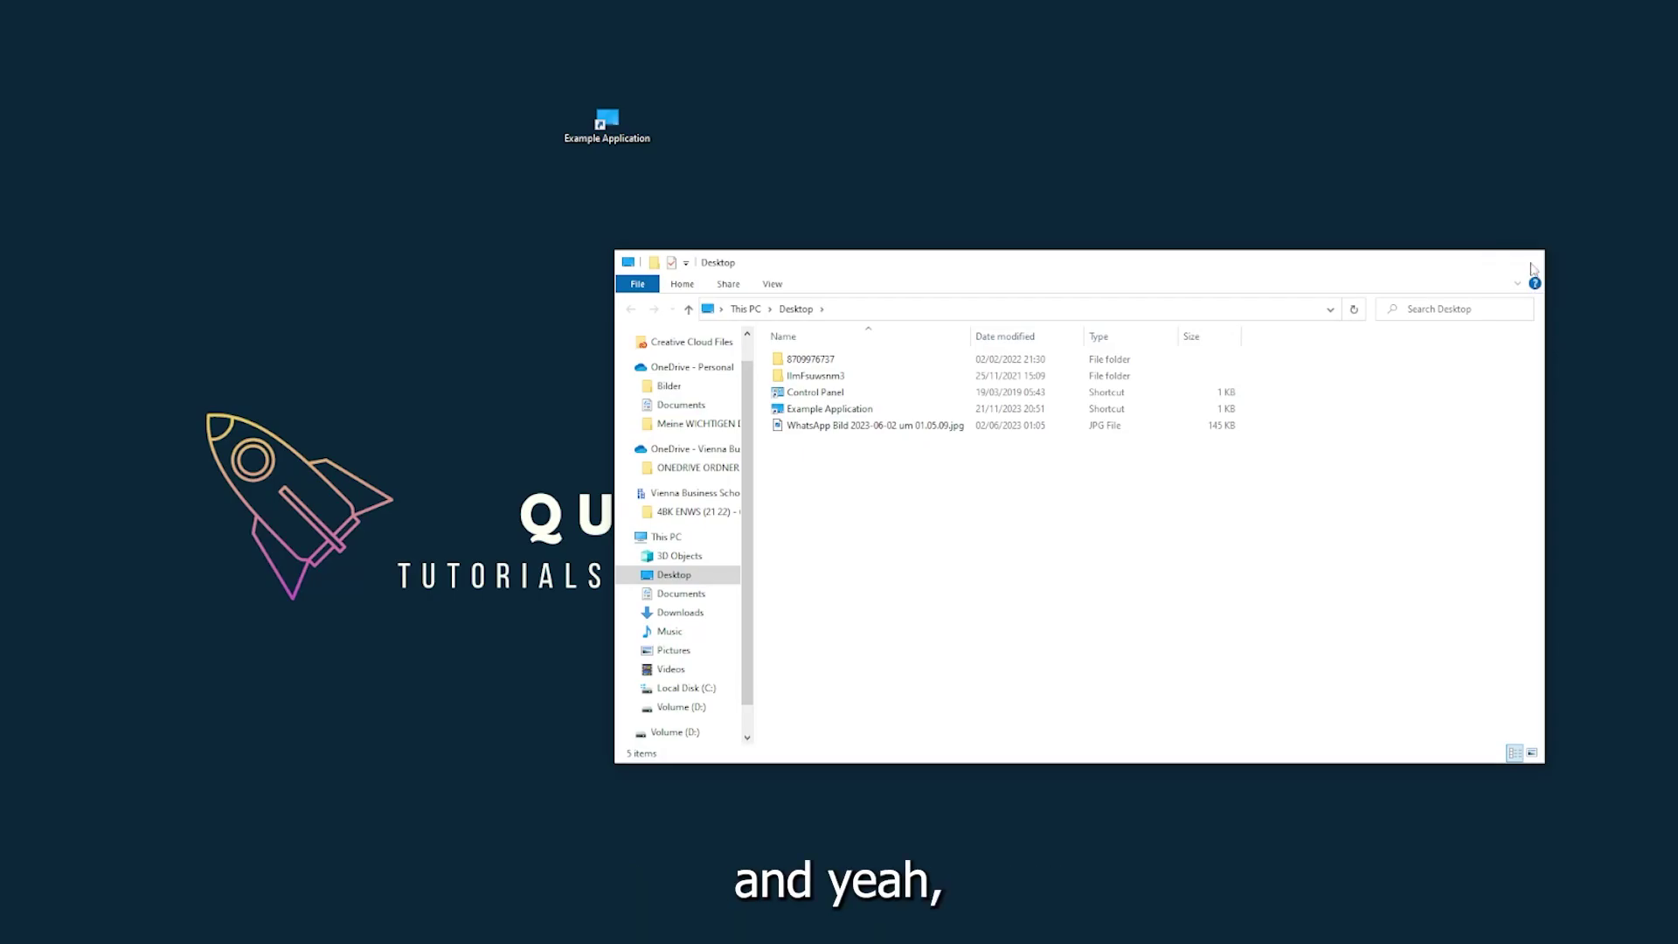
{"action": "left_click", "coordinate": [1526, 263]}
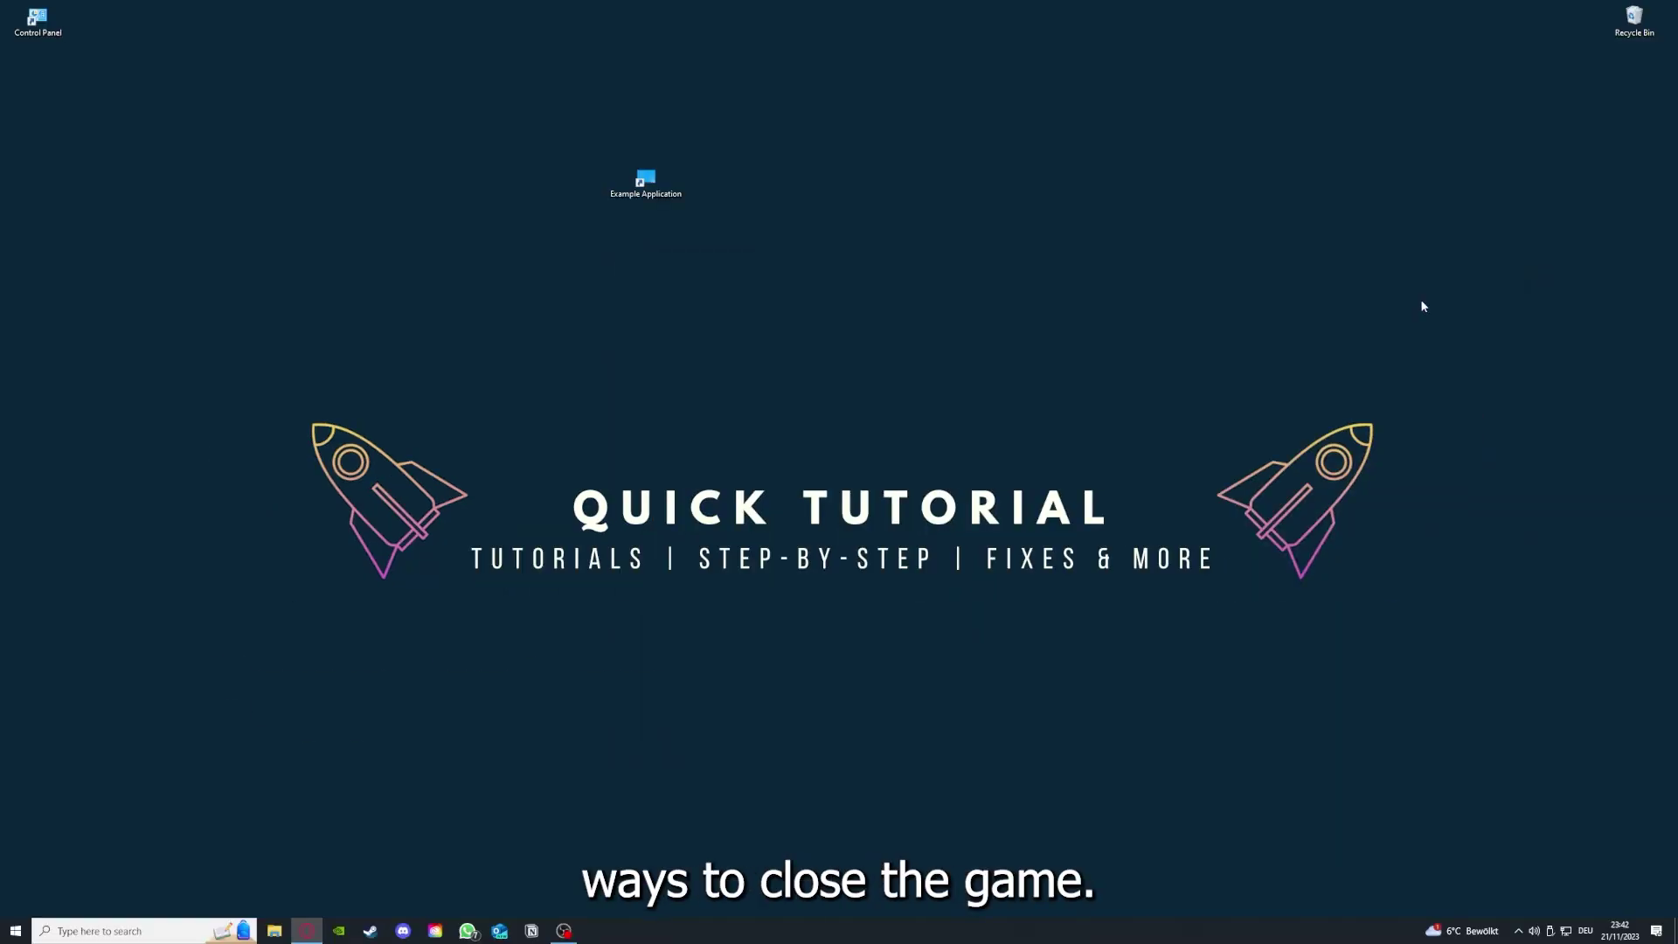
- From the taskbar's Task Manager, select the Task Manager app and end it
{"action": "right_click", "coordinate": [630, 931]}
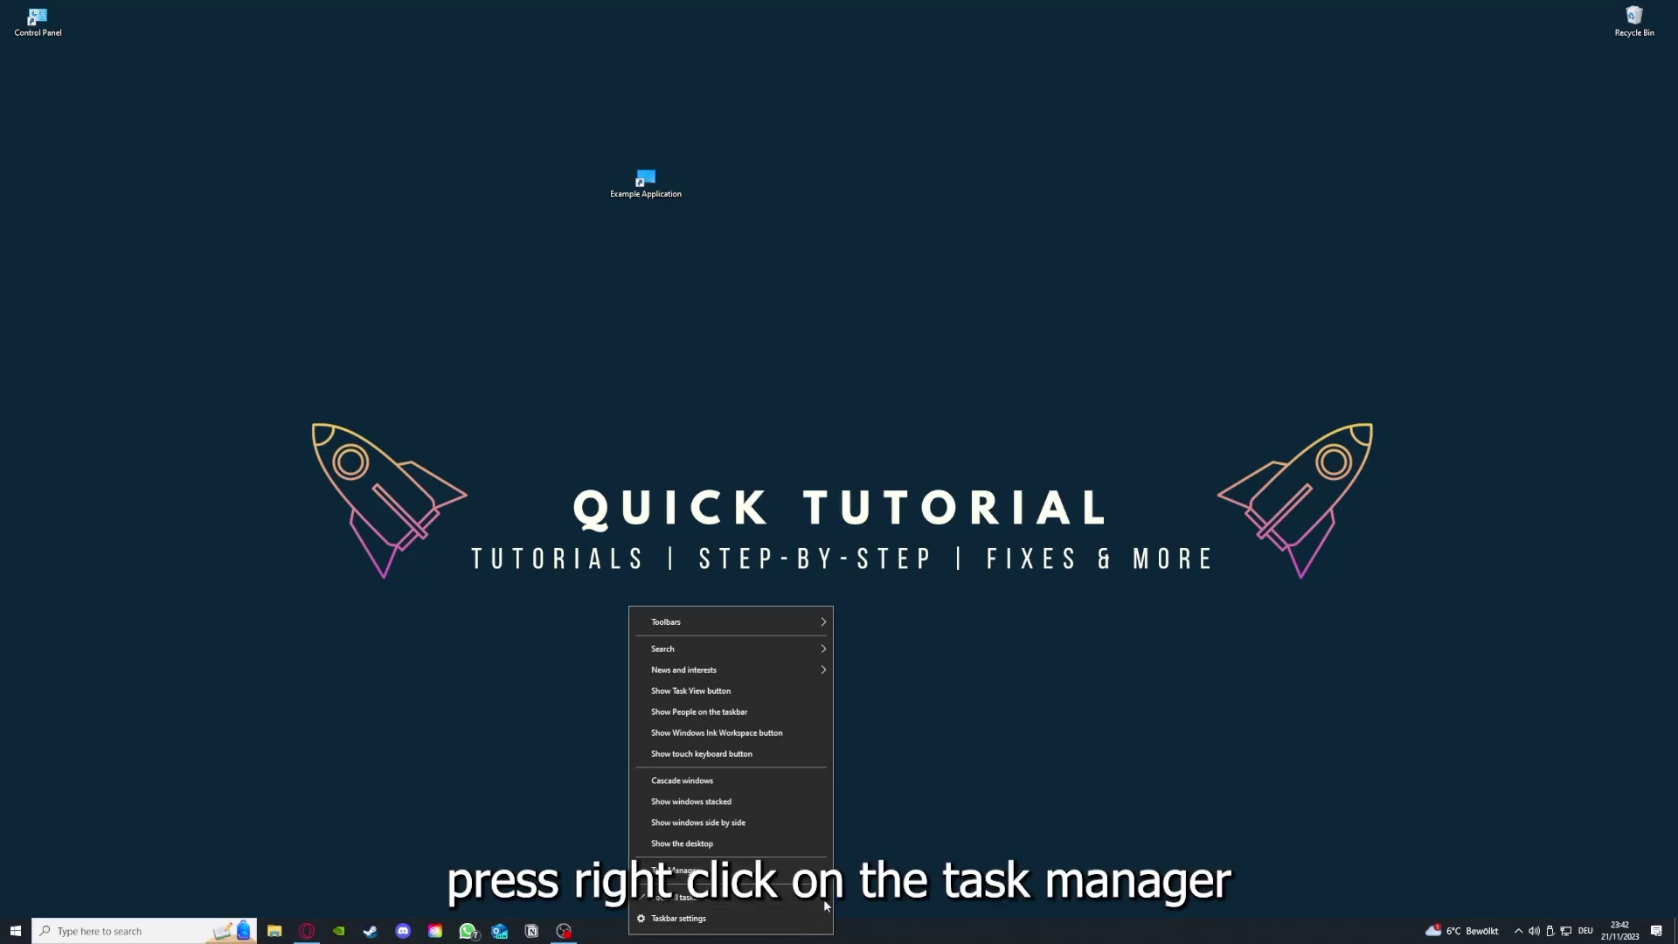
{"action": "left_click", "coordinate": [751, 881]}
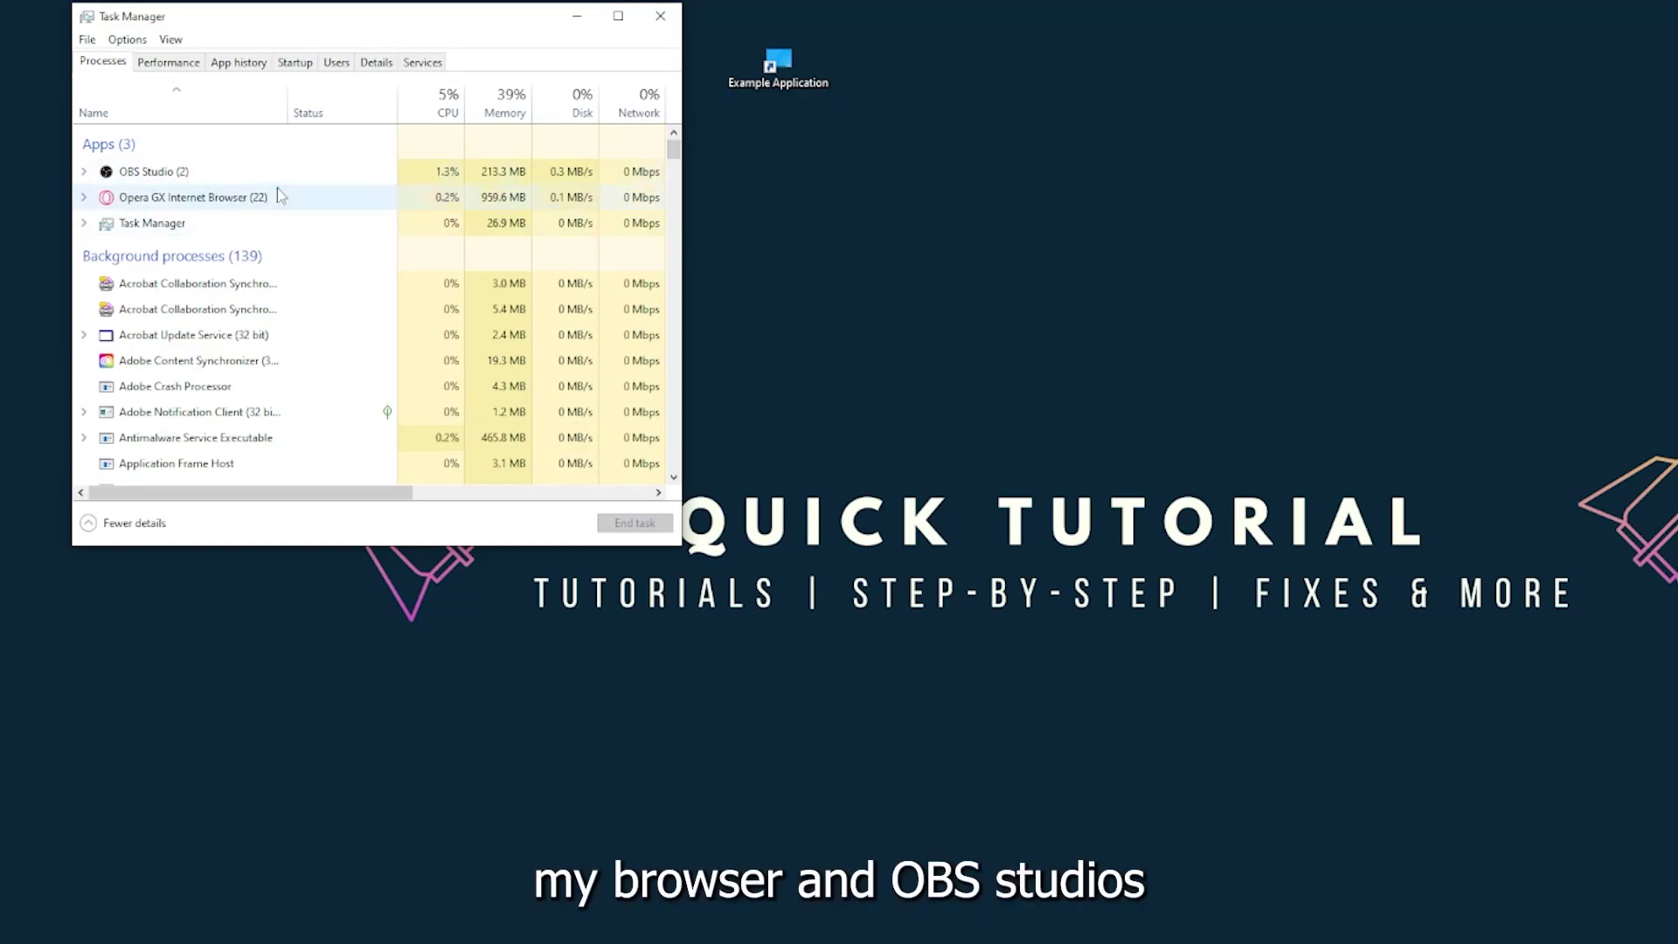
{"action": "left_click", "coordinate": [315, 230]}
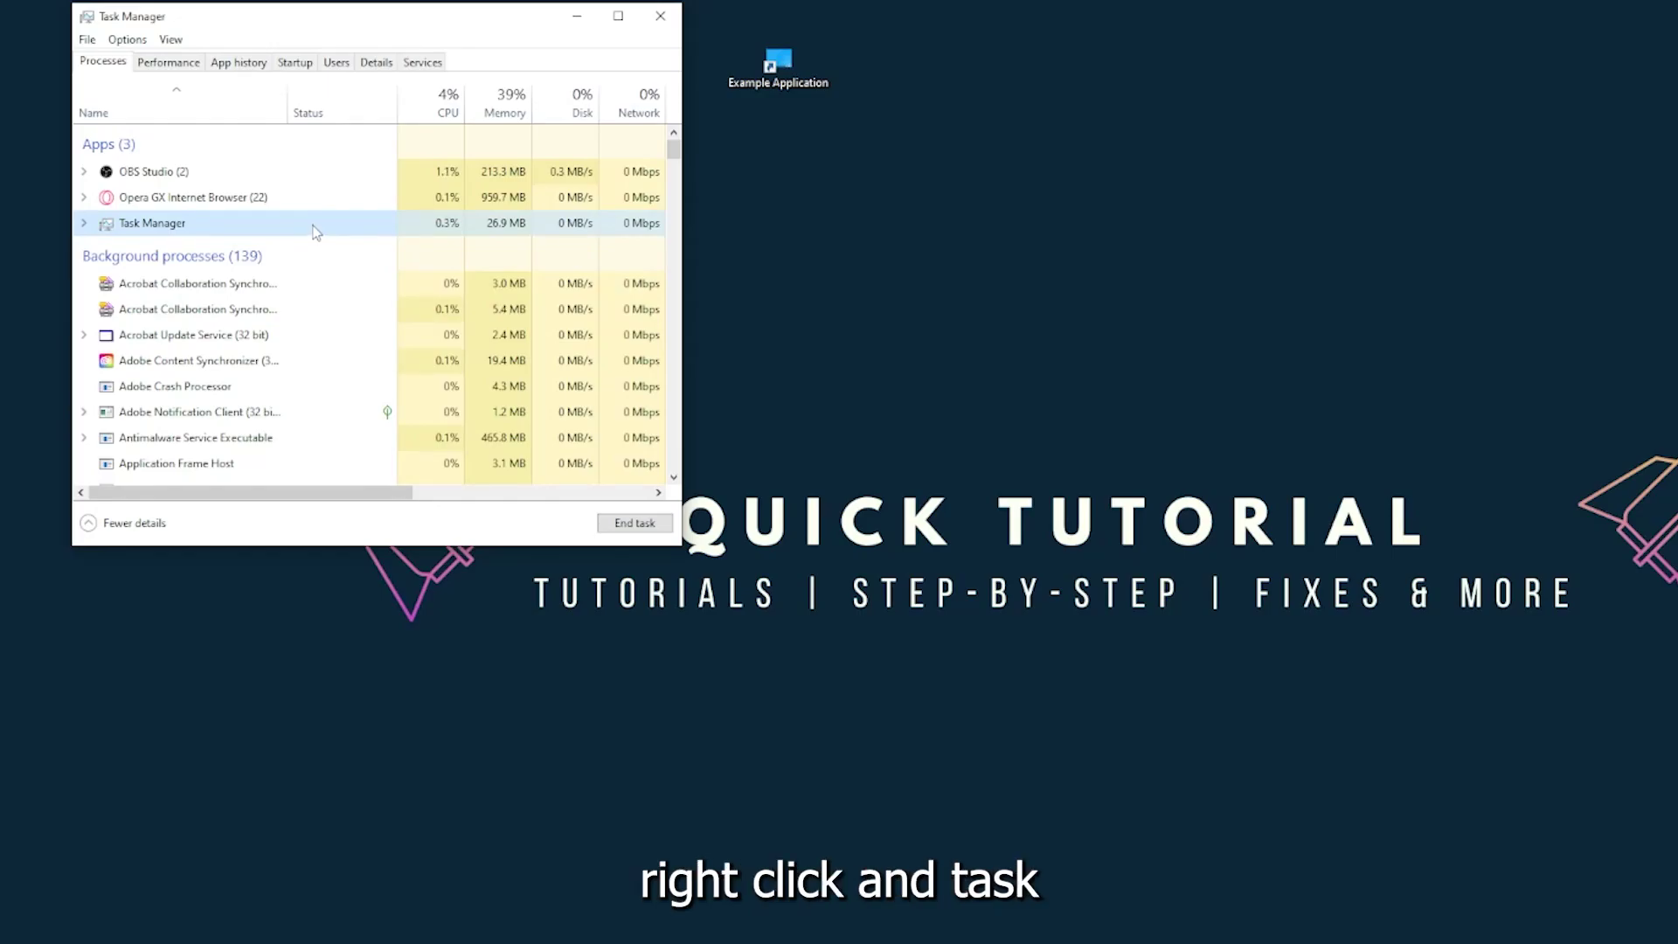
{"action": "left_click", "coordinate": [624, 525]}
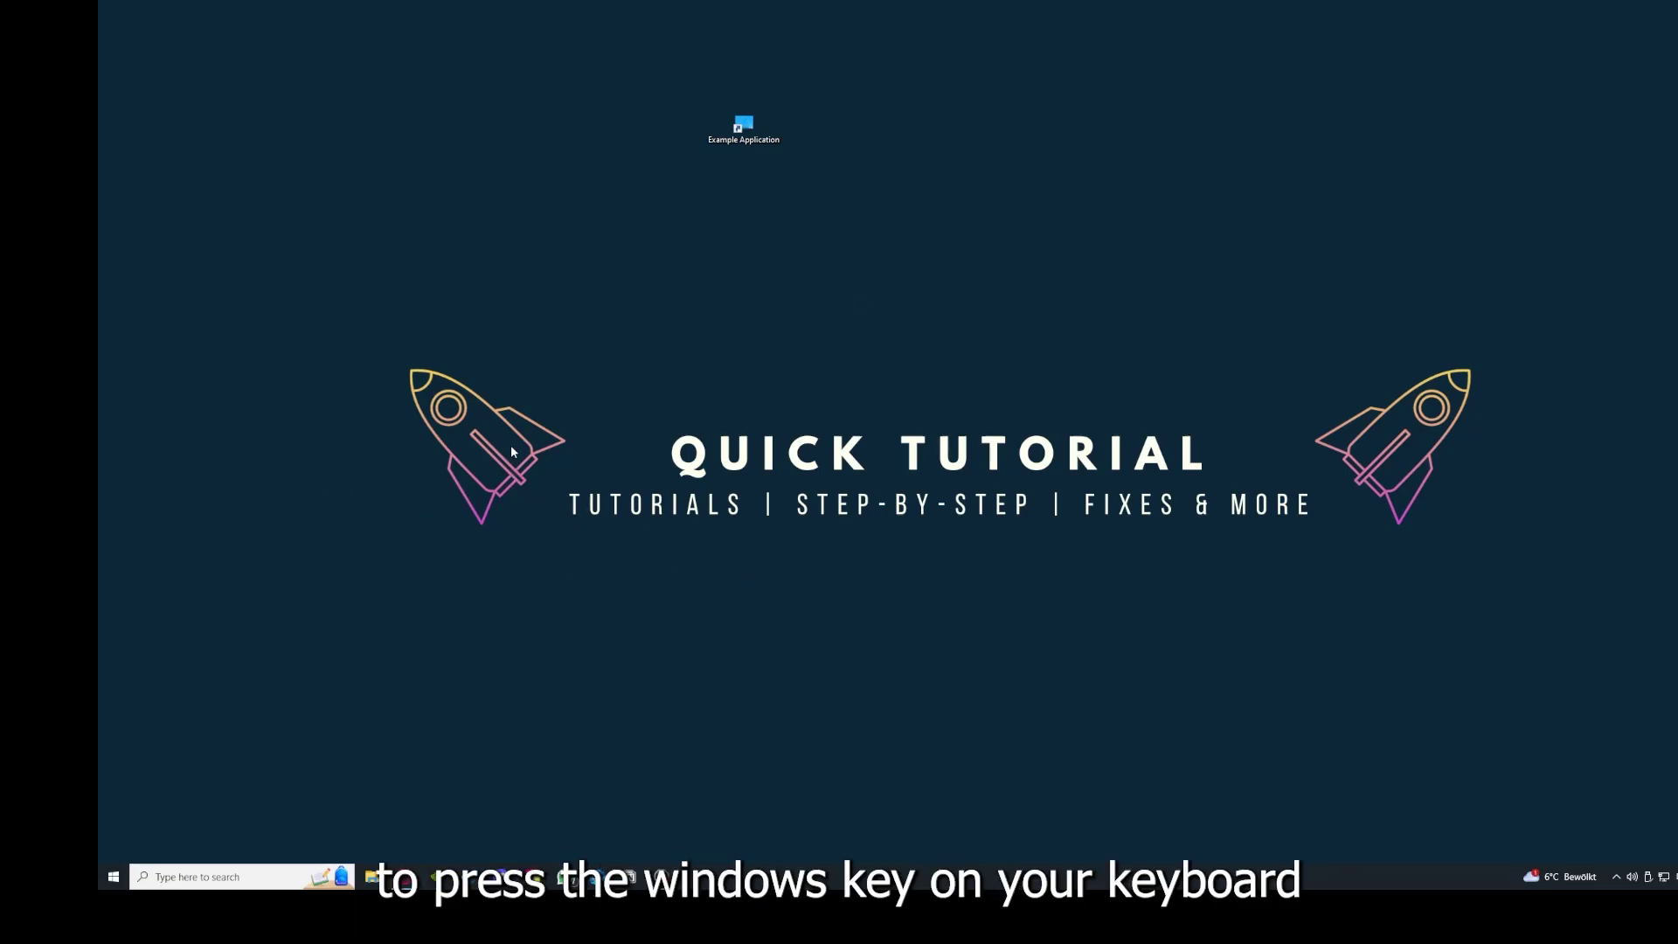
{"action": "key", "text": "super"}
{"action": "key", "text": "super"}
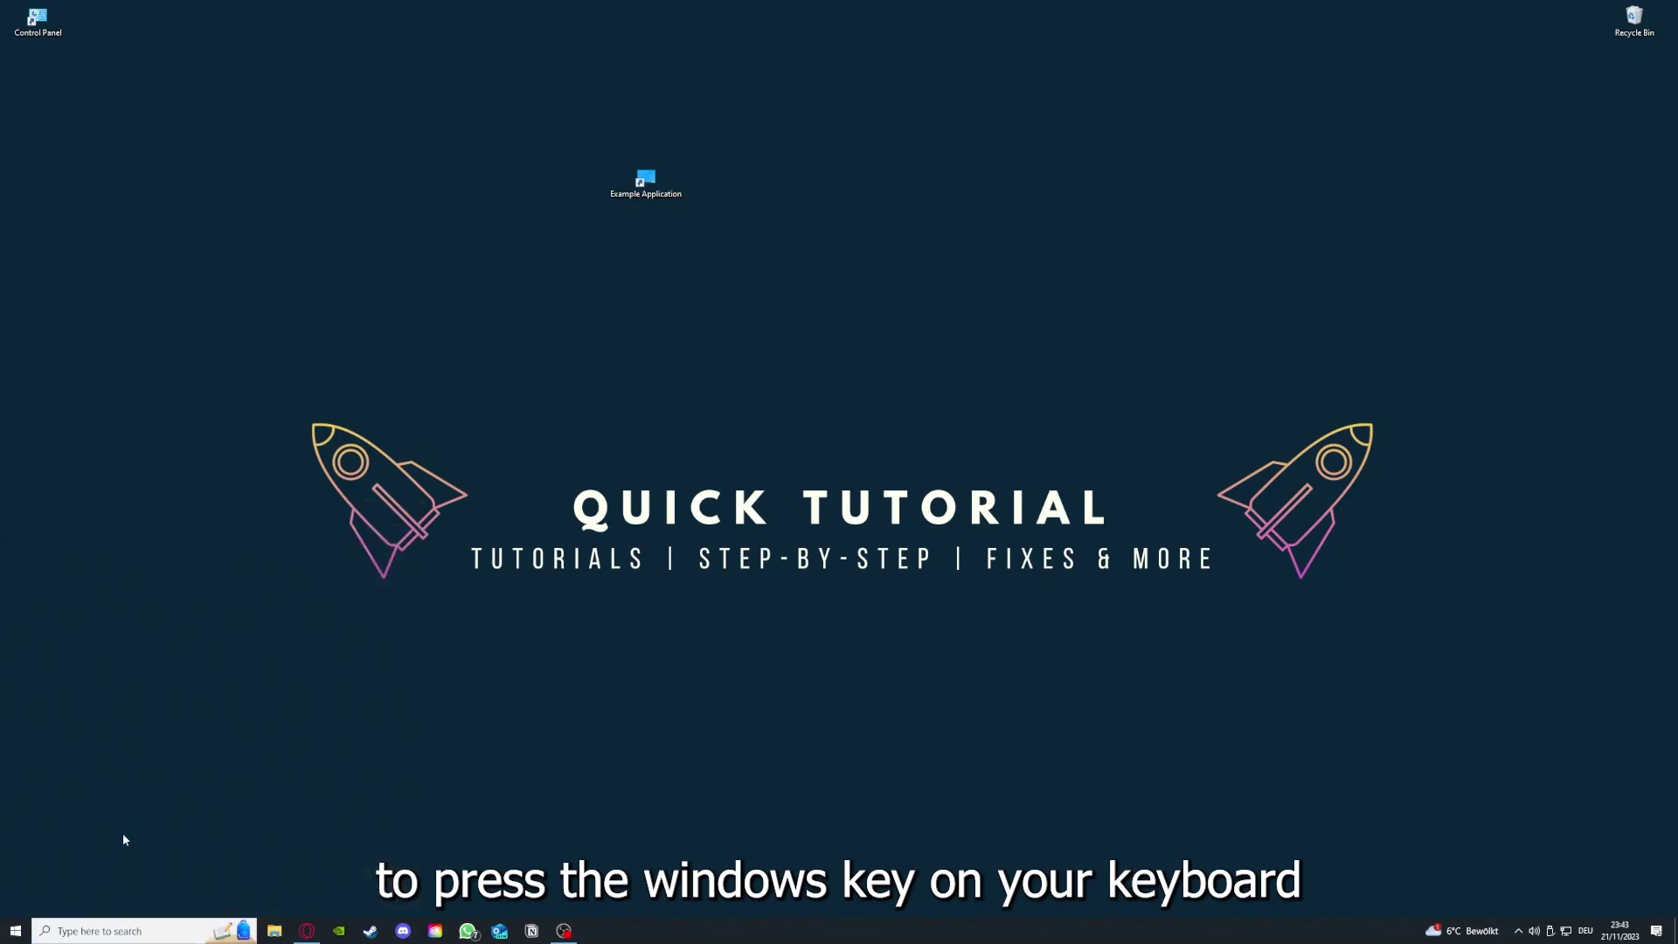
{"action": "left_click", "coordinate": [18, 926]}
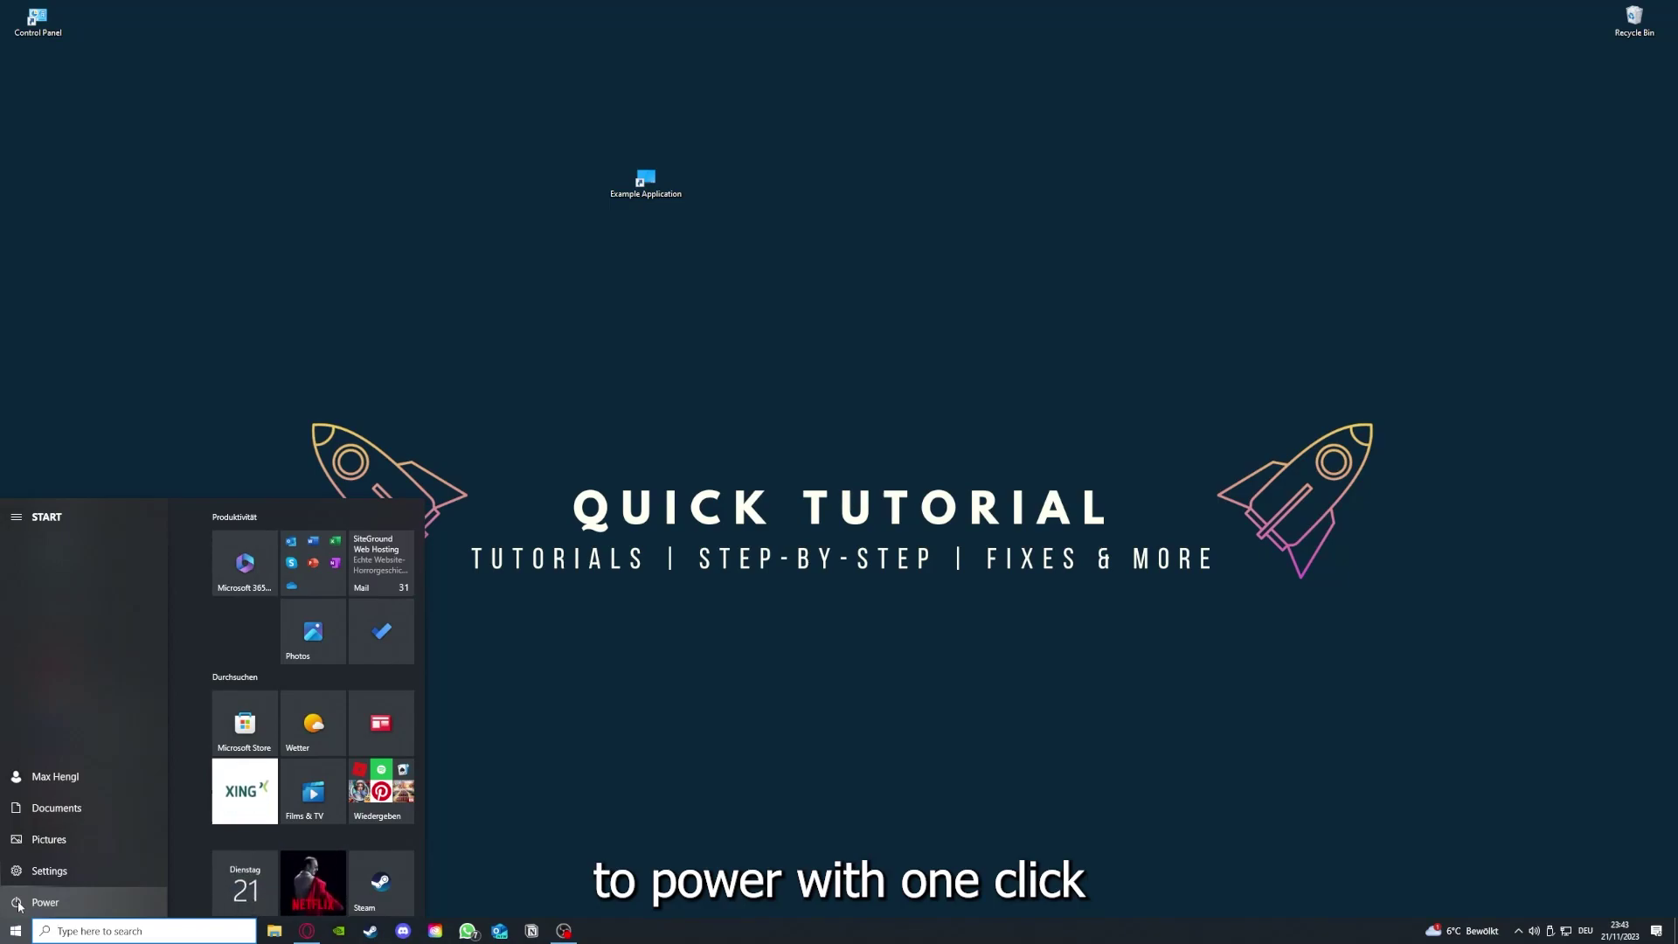
{"action": "left_click", "coordinate": [19, 905]}
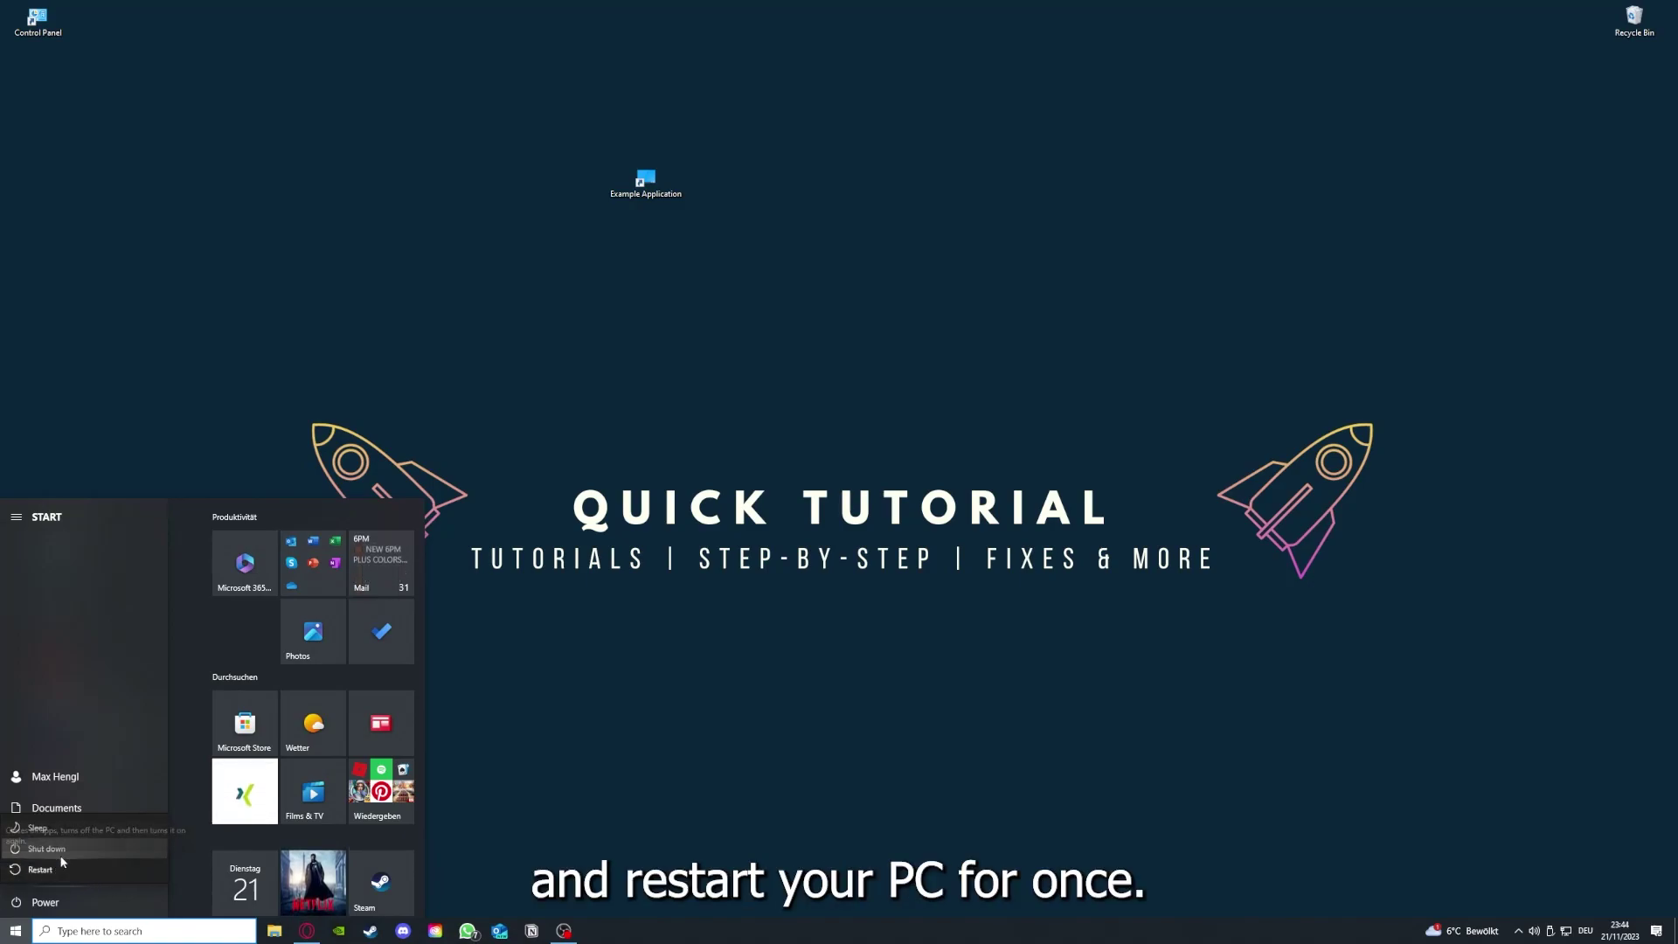
{"action": "left_click", "coordinate": [662, 669]}
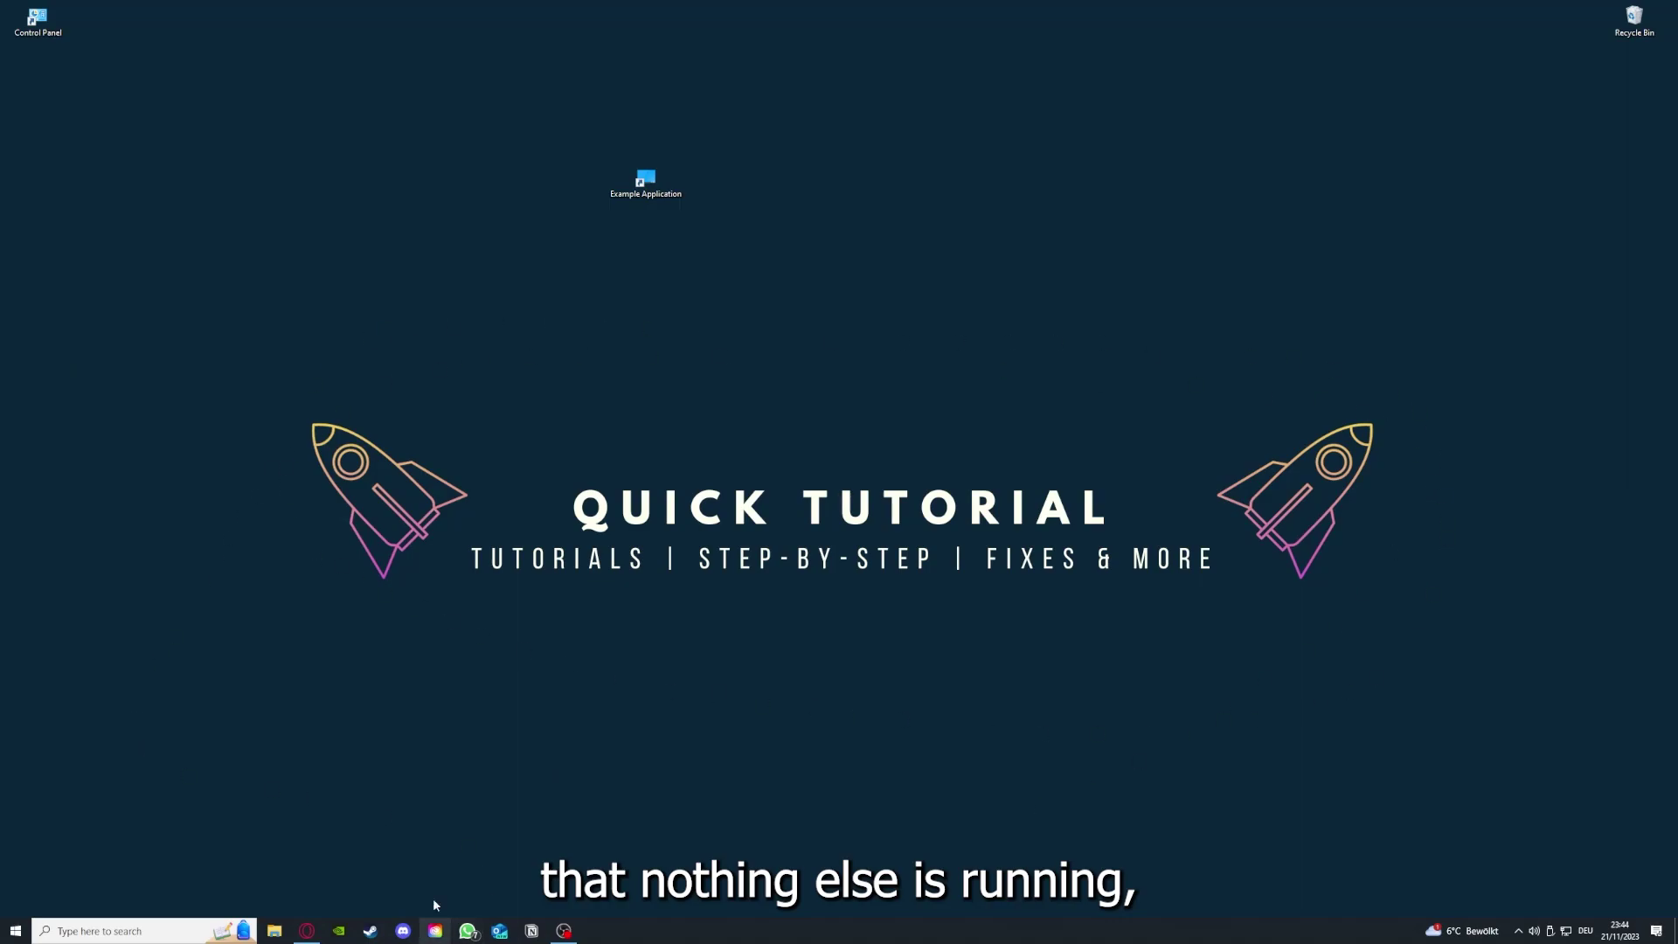
- Open Task Manager on its Startup tab and maximize the window
{"action": "right_click", "coordinate": [651, 930]}
{"action": "left_click", "coordinate": [699, 858]}
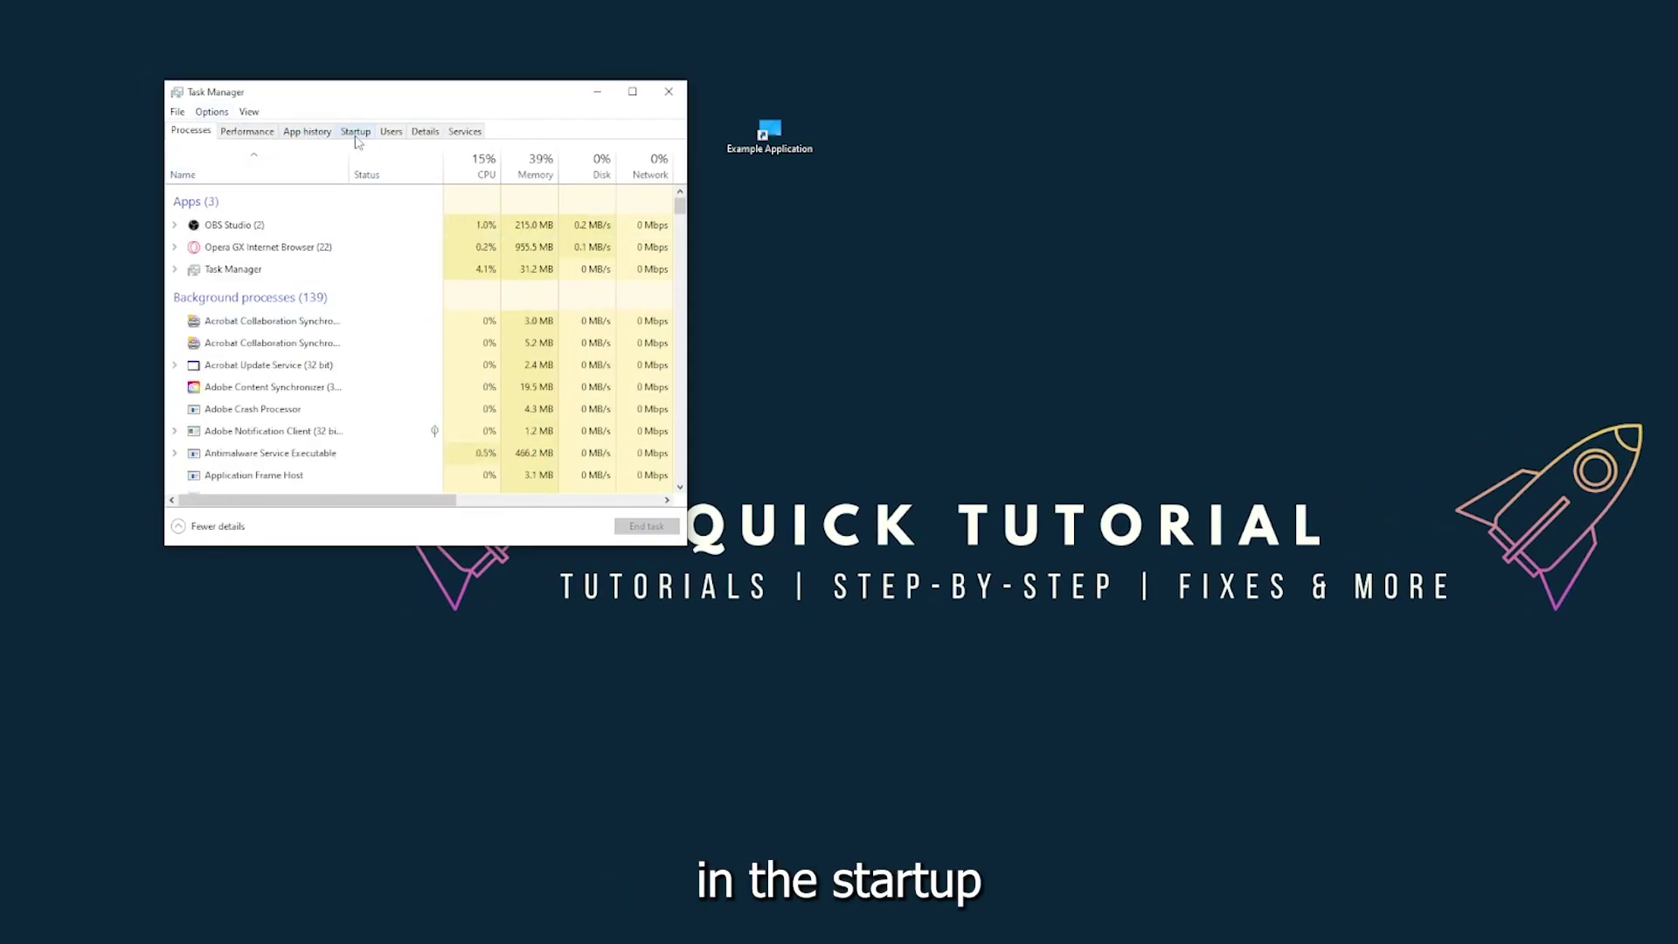
{"action": "left_click", "coordinate": [357, 138]}
{"action": "scroll", "coordinate": [362, 270], "scroll_direction": "down", "scroll_amount": 1}
{"action": "scroll", "coordinate": [362, 270], "scroll_direction": "down", "scroll_amount": 1}
{"action": "scroll", "coordinate": [359, 349], "scroll_direction": "up", "scroll_amount": 2}
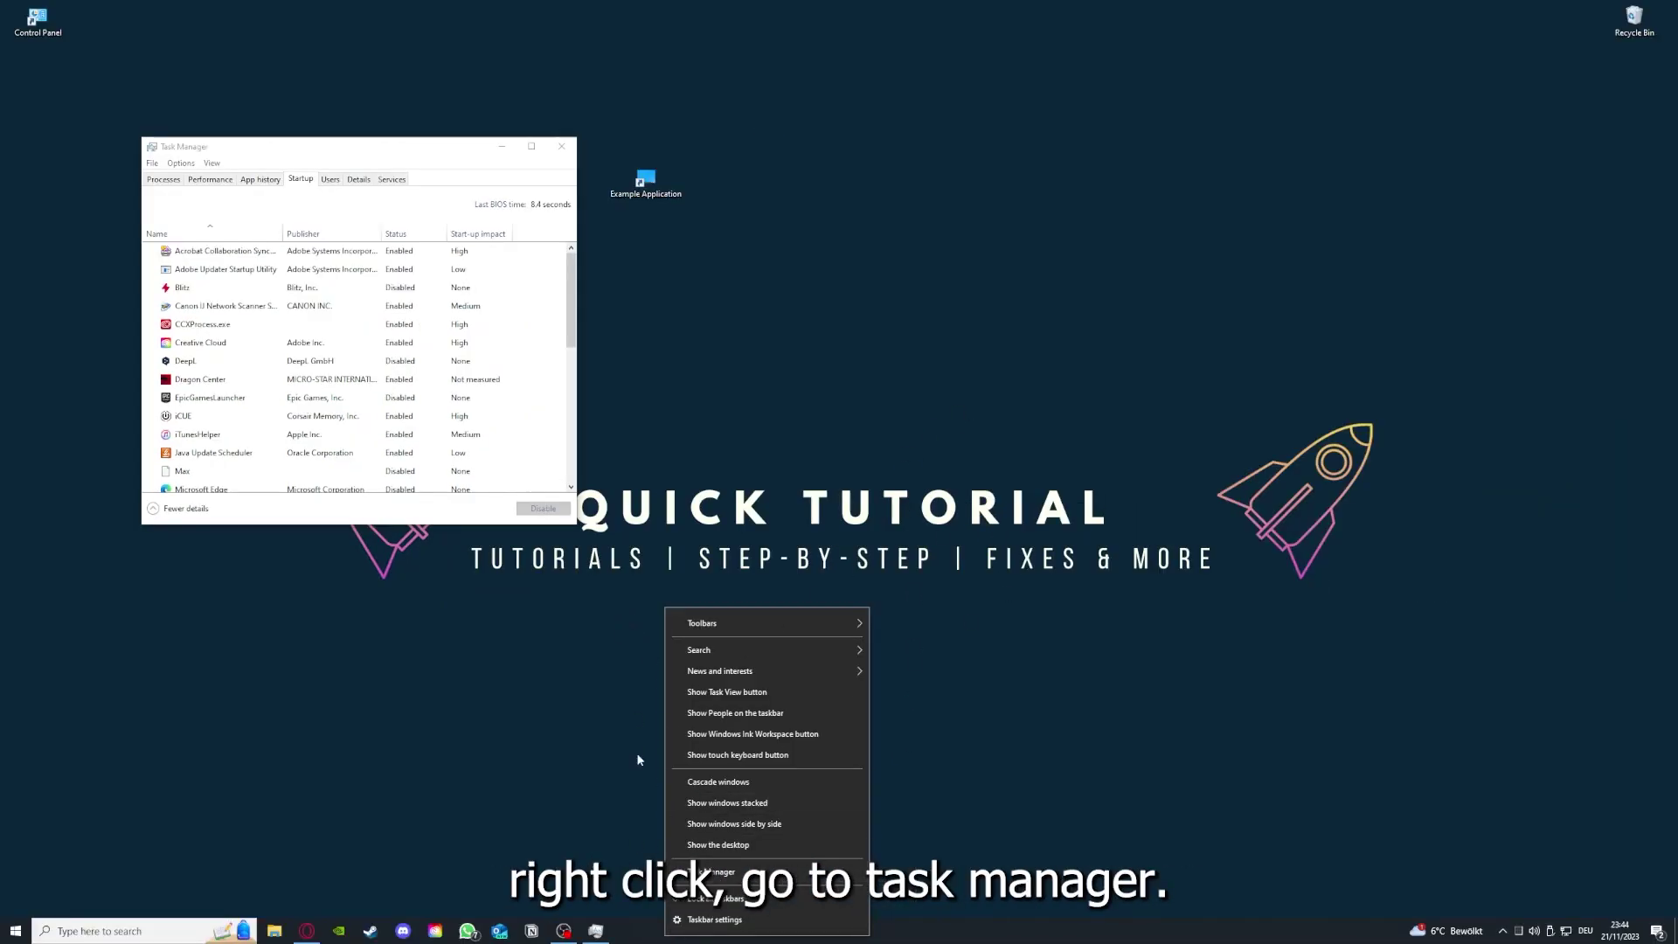
{"action": "left_click", "coordinate": [711, 871]}
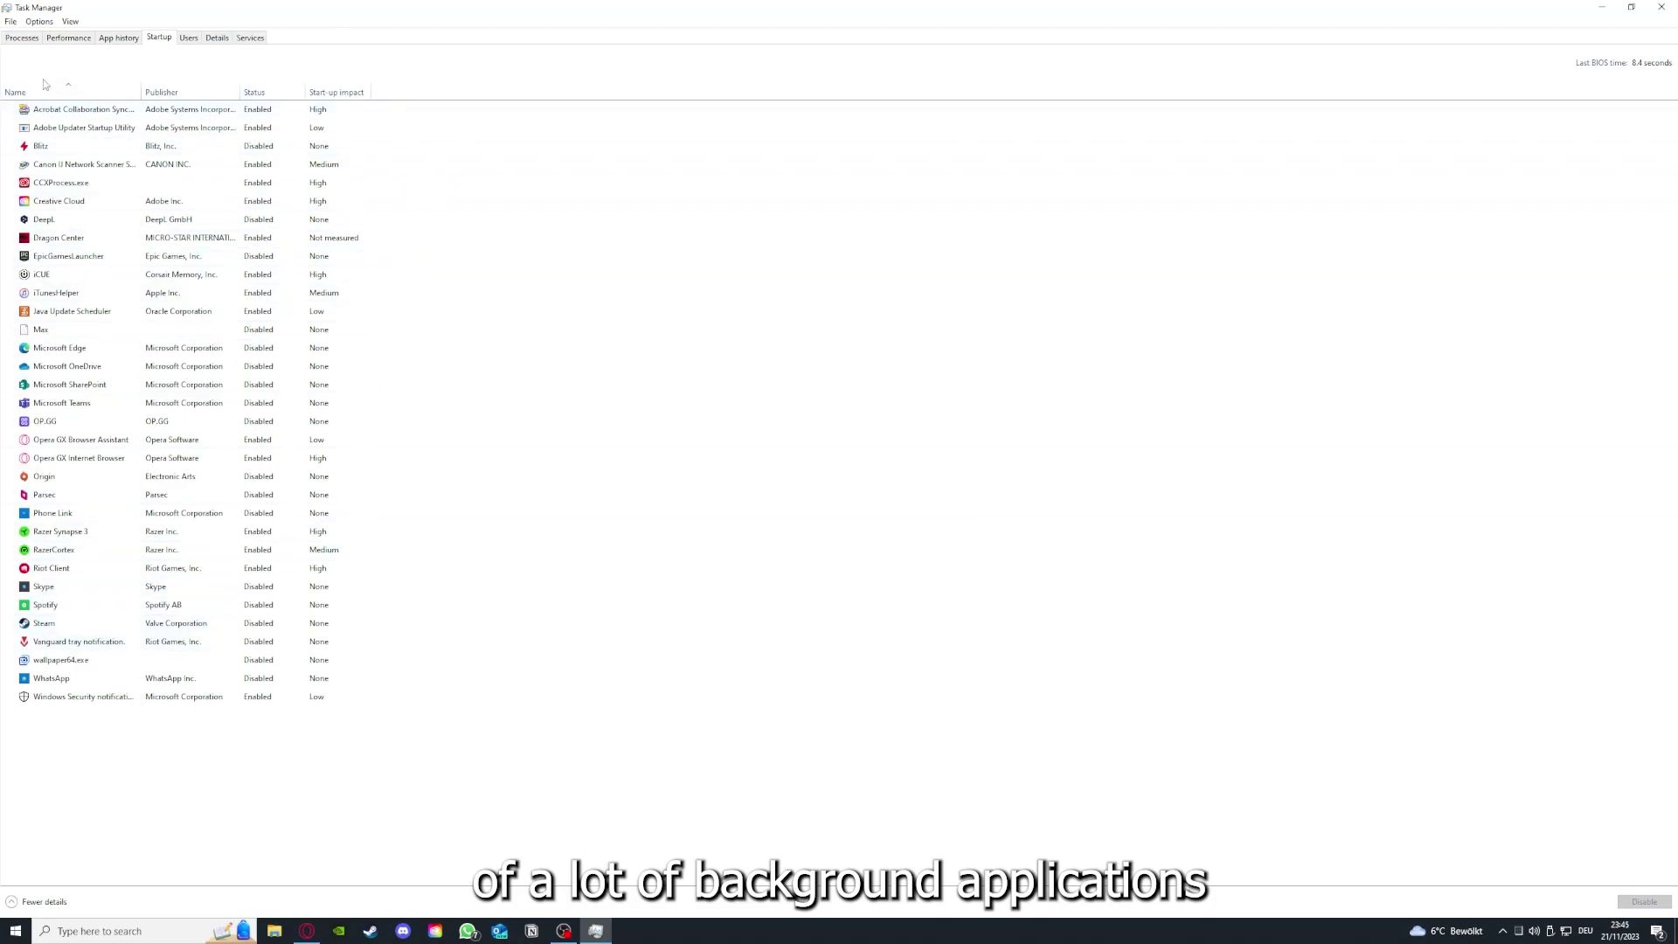
- Review startup entries Acrobat, CCXProcess.exe, OneDrive and SharePoint, ending on iTunesHelper
{"action": "right_click", "coordinate": [272, 111]}
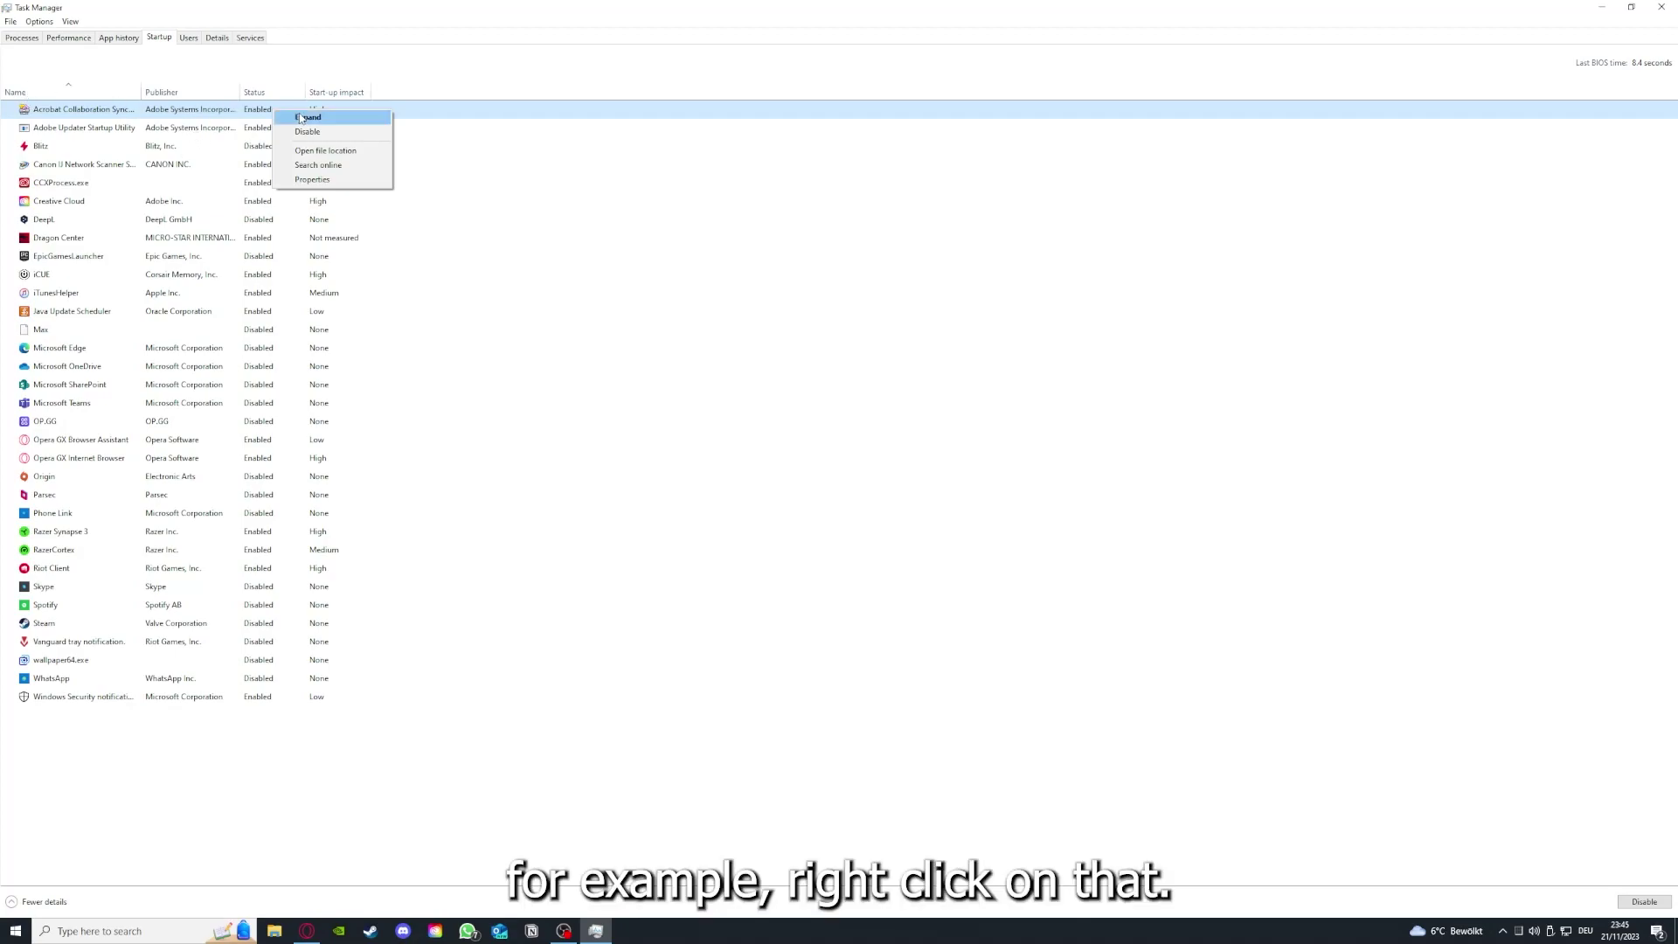
{"action": "left_click", "coordinate": [586, 182]}
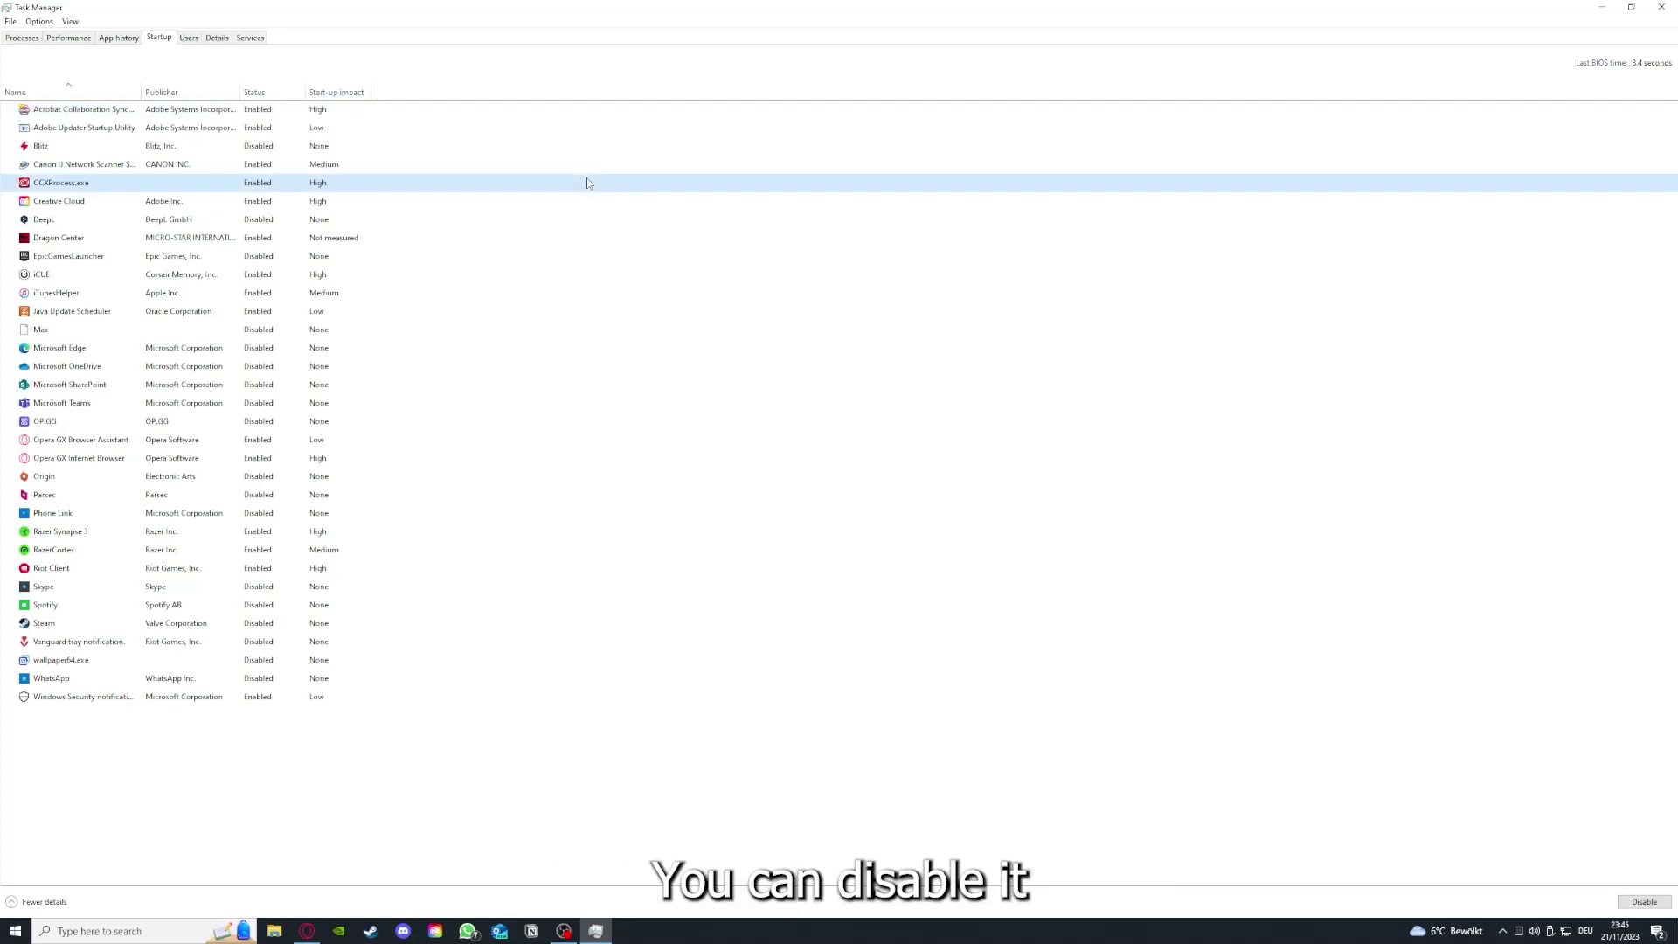
{"action": "left_click", "coordinate": [882, 367]}
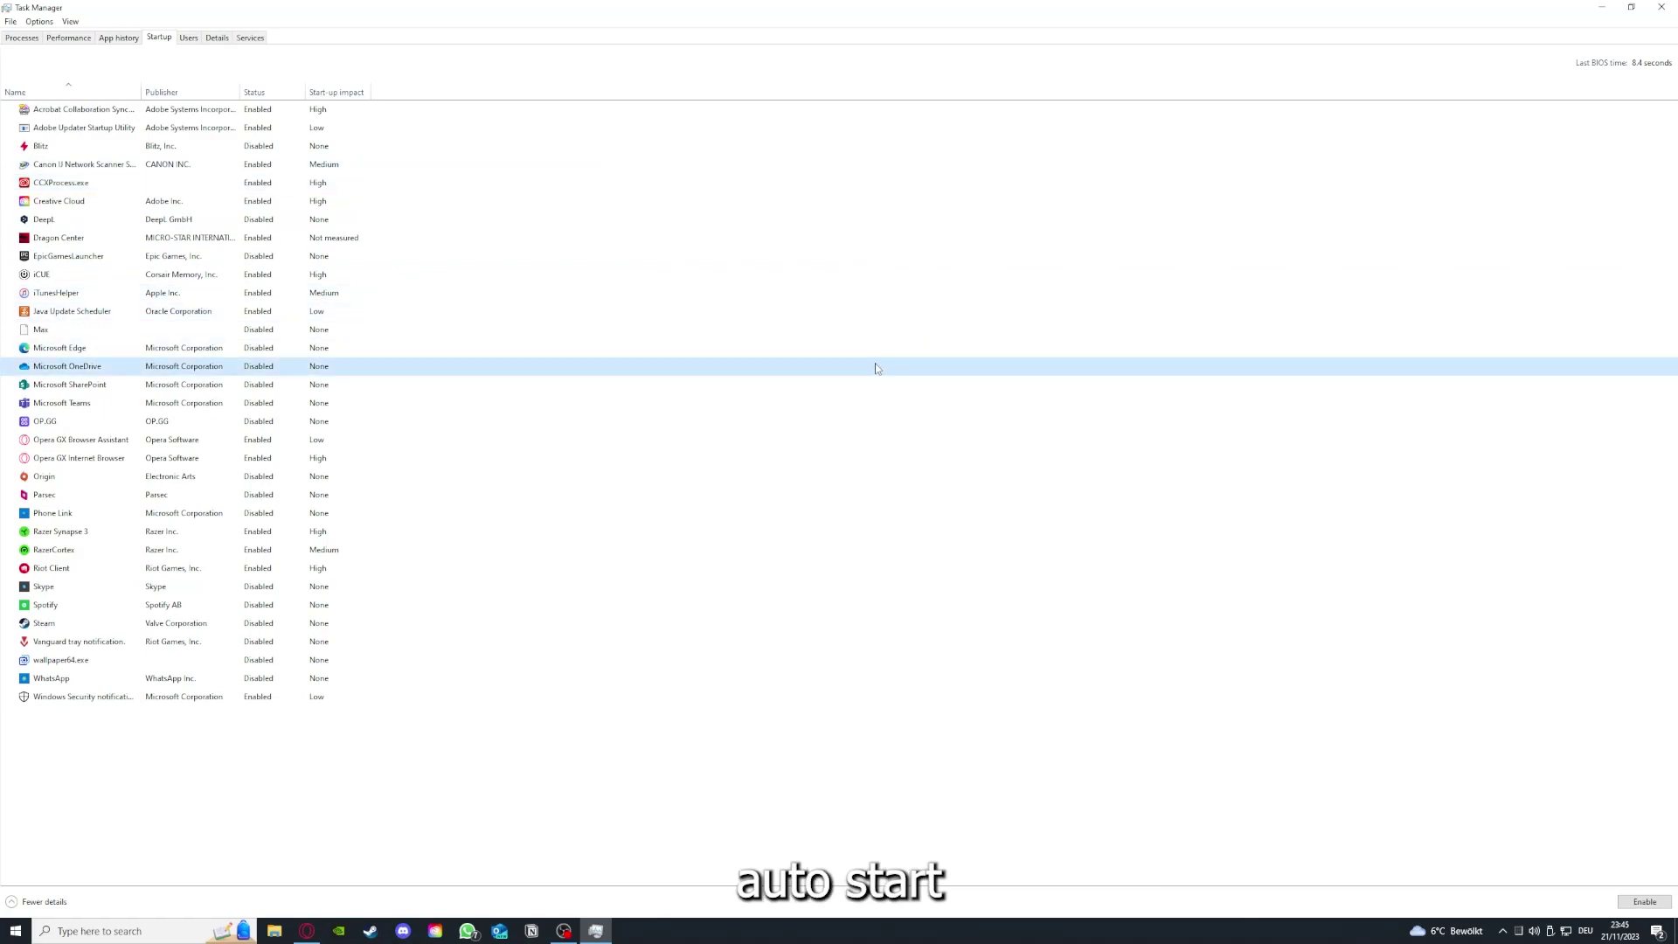
{"action": "left_click", "coordinate": [104, 112]}
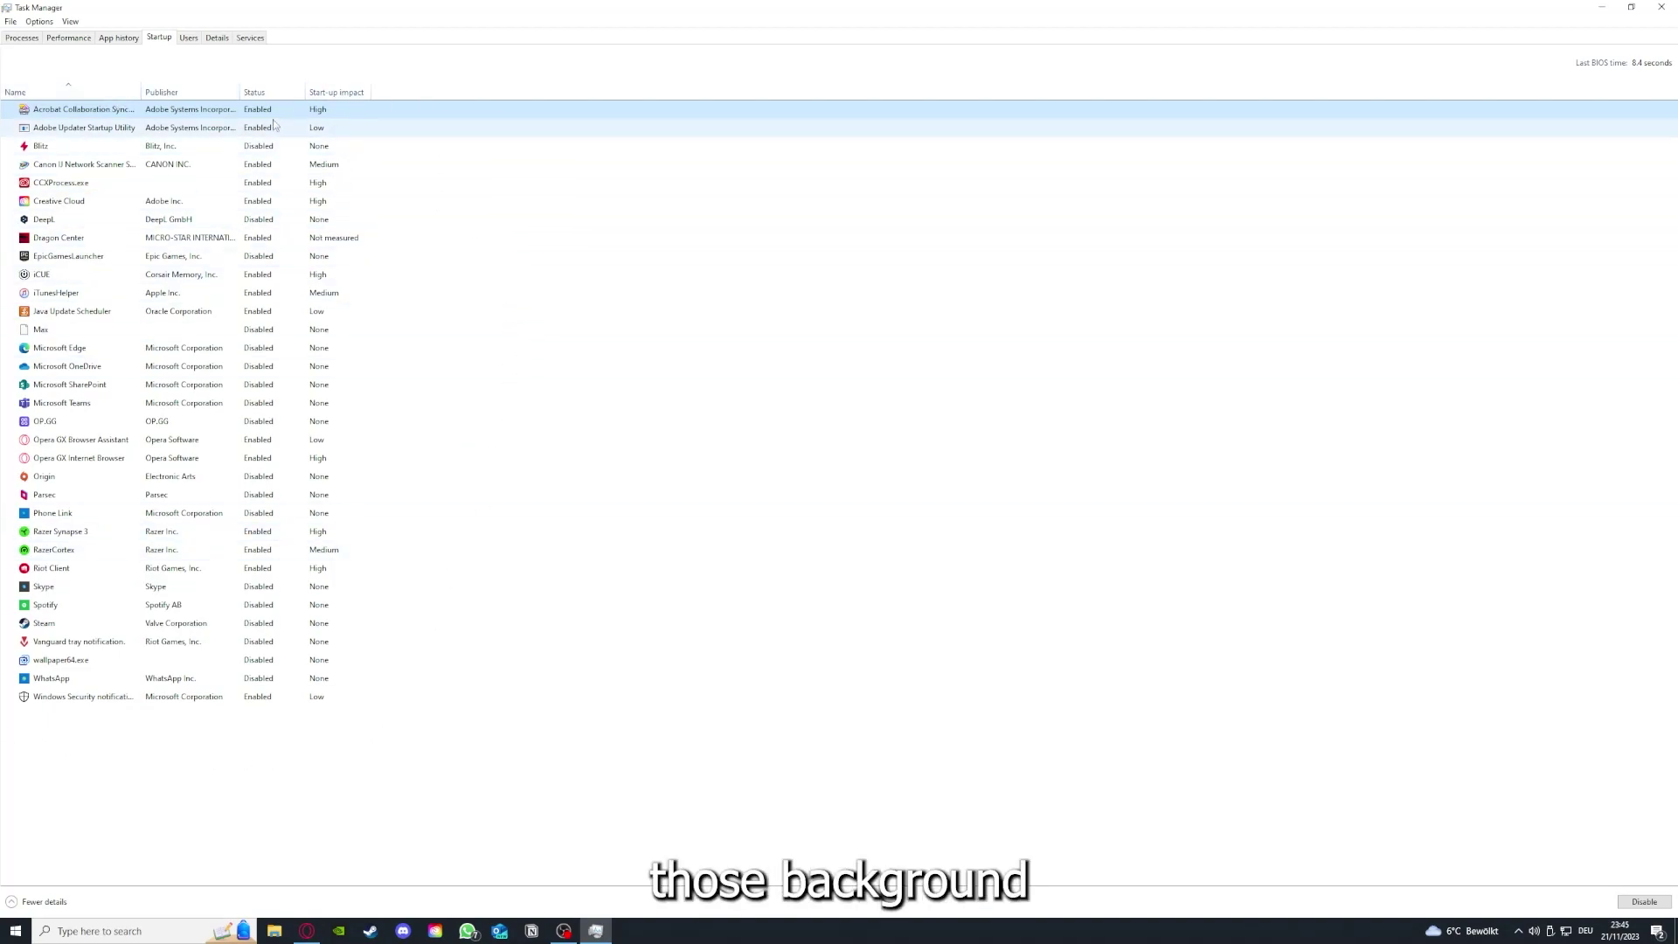
{"action": "right_click", "coordinate": [262, 384]}
{"action": "left_click", "coordinate": [469, 515]}
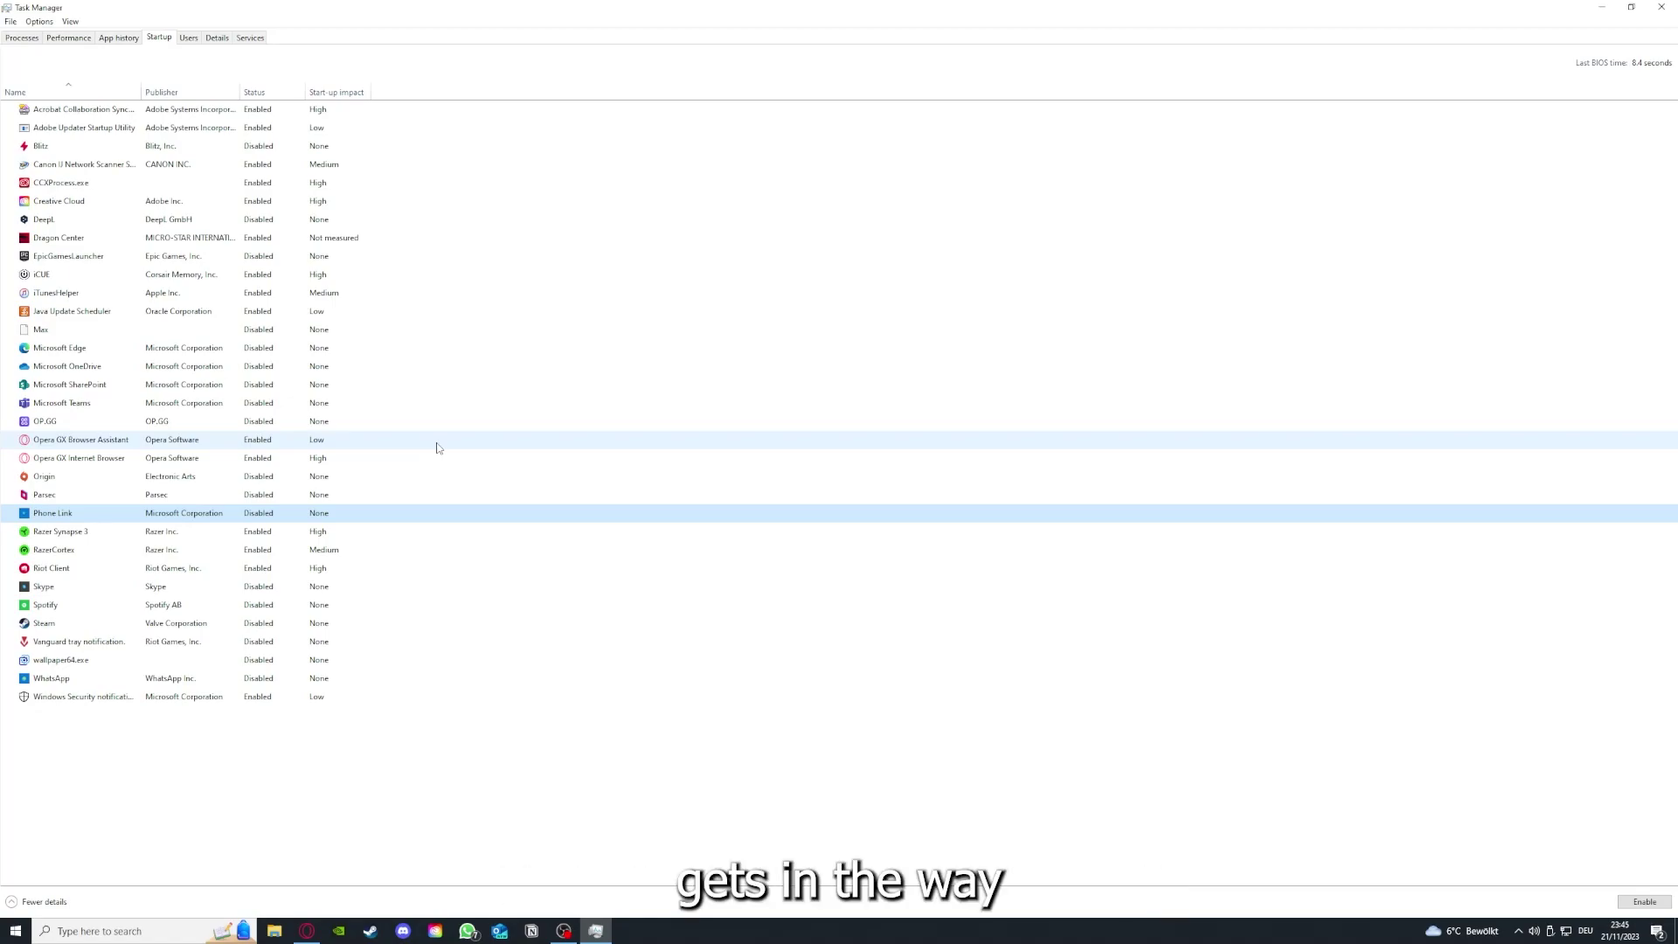
{"action": "left_click", "coordinate": [367, 302]}
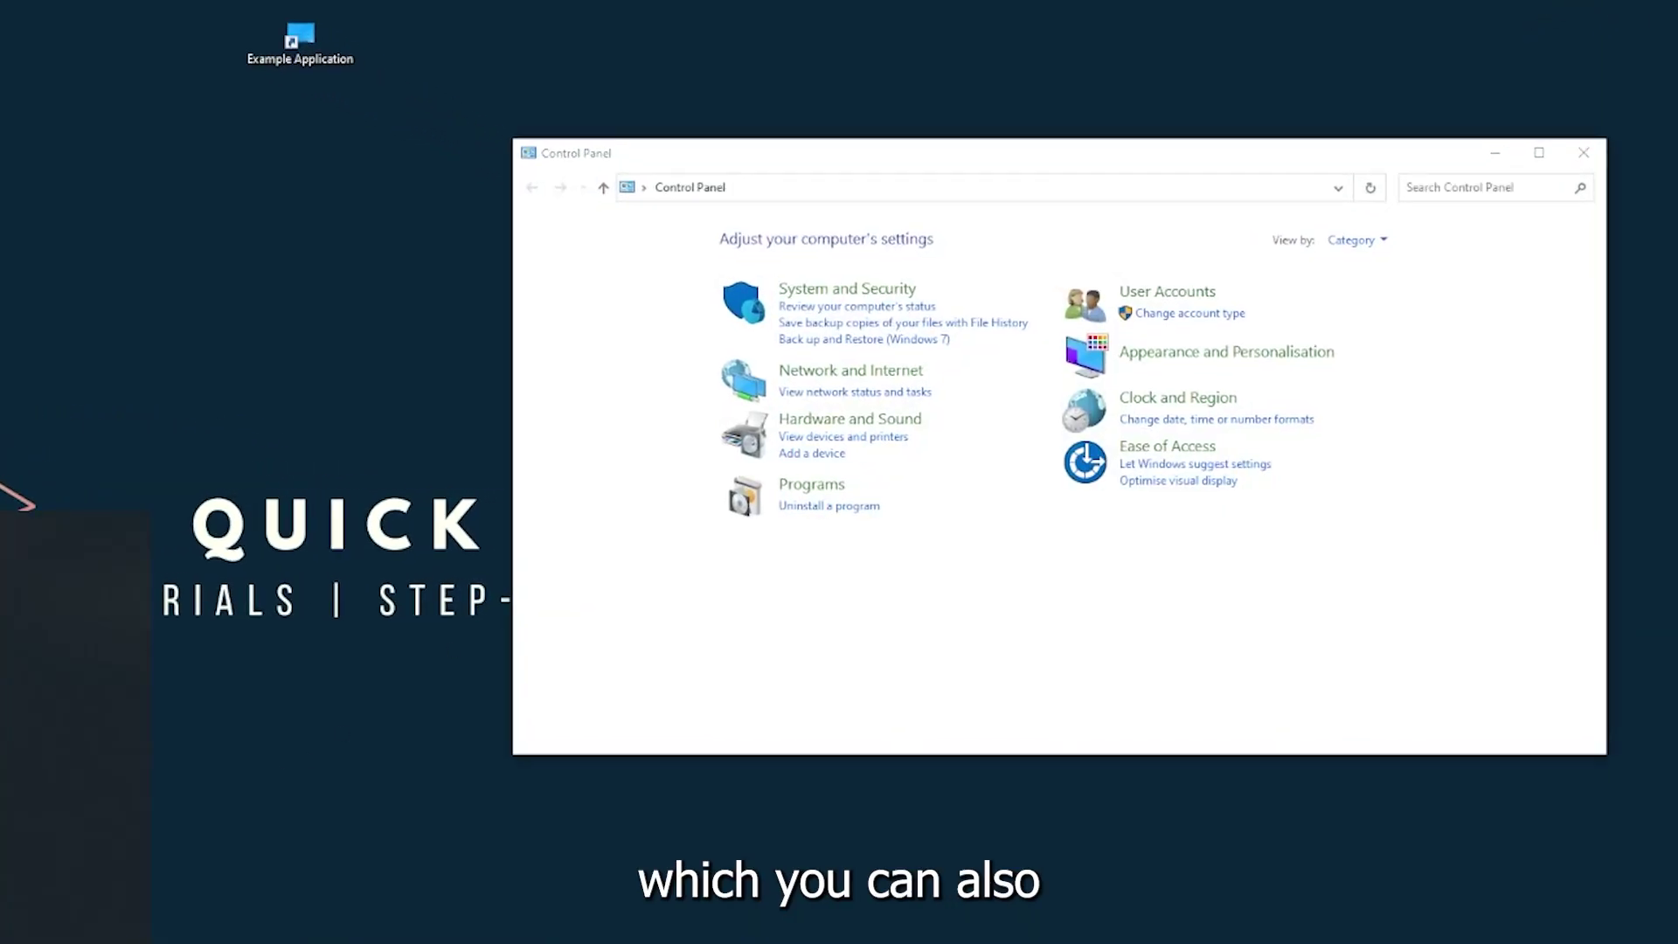
- Open Programs and Features from Control Panel's Programs category
{"action": "key", "text": "super"}
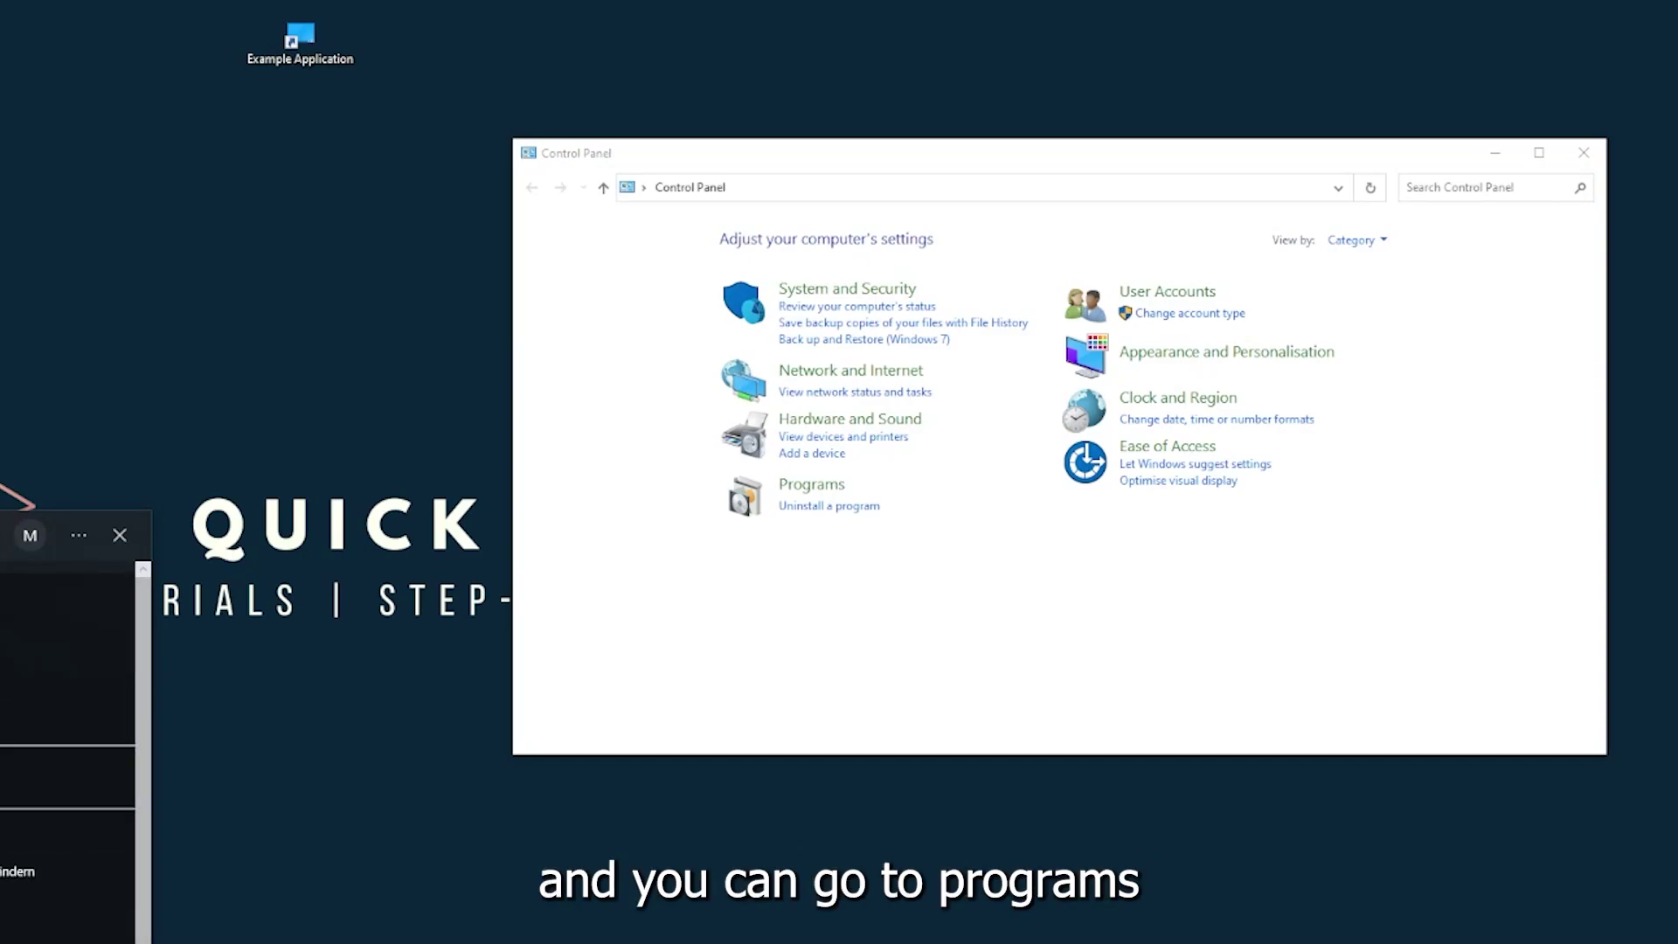
{"action": "key", "text": "Escape"}
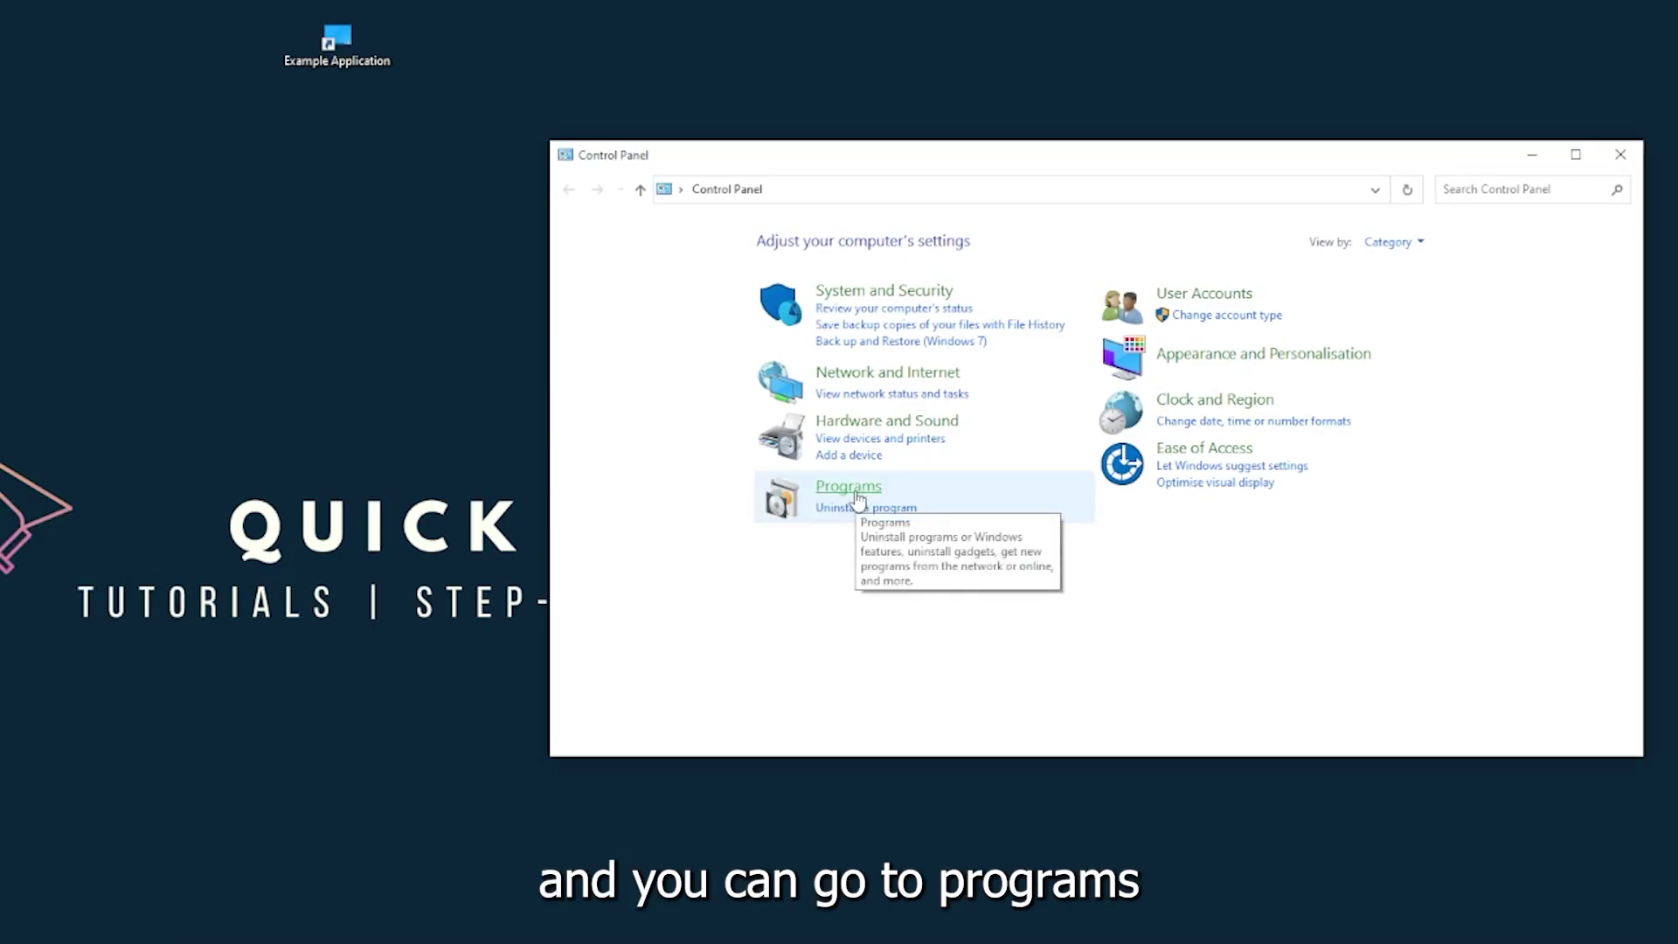
{"action": "left_click", "coordinate": [856, 497]}
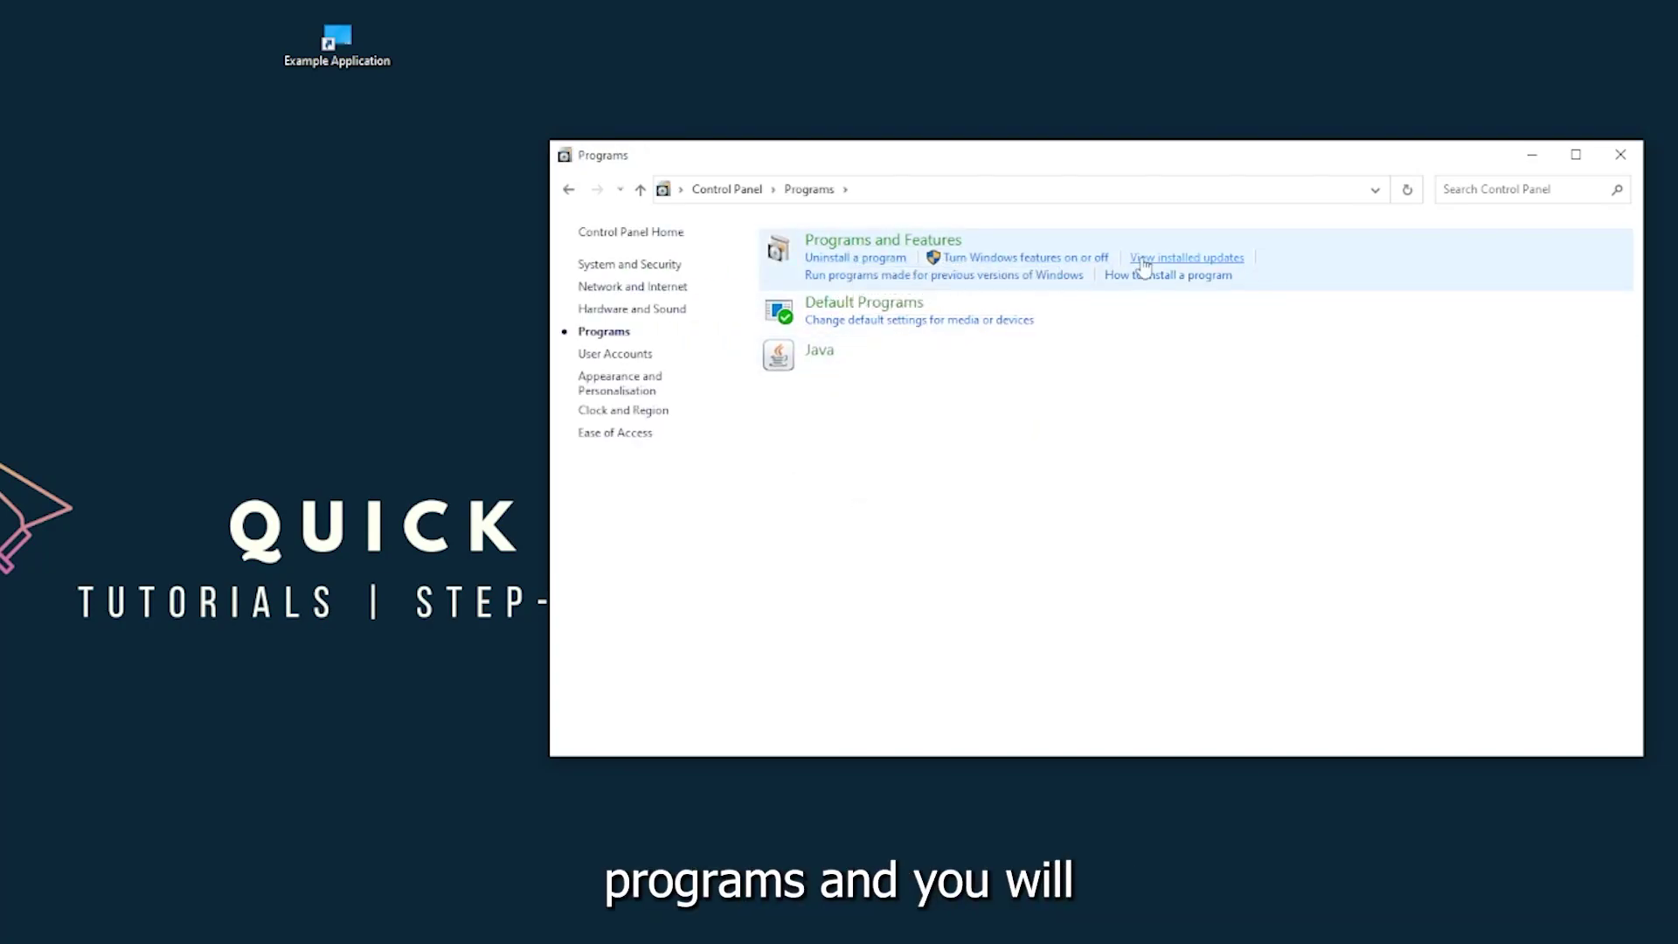
{"action": "left_click", "coordinate": [906, 249]}
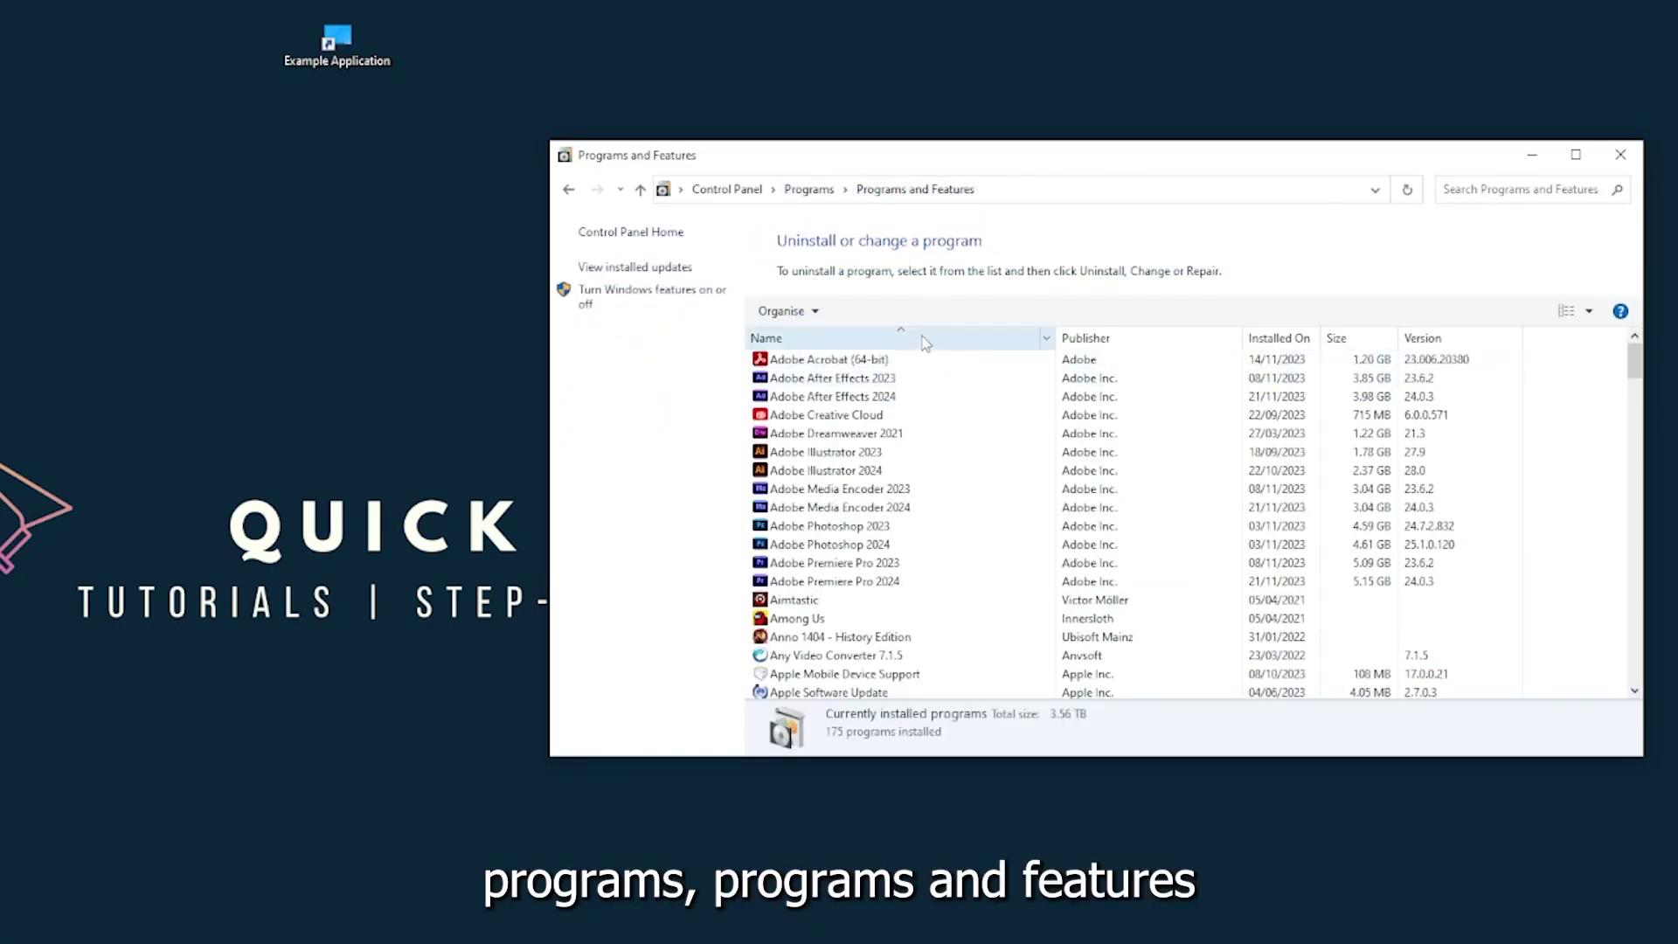
- Scroll the installed-programs list to the Overwolf entry
{"action": "scroll", "coordinate": [917, 367], "scroll_direction": "down", "scroll_amount": 4}
{"action": "scroll", "coordinate": [905, 420], "scroll_direction": "down", "scroll_amount": 7}
{"action": "scroll", "coordinate": [892, 472], "scroll_direction": "down", "scroll_amount": 8}
{"action": "scroll", "coordinate": [887, 492], "scroll_direction": "down", "scroll_amount": 8}
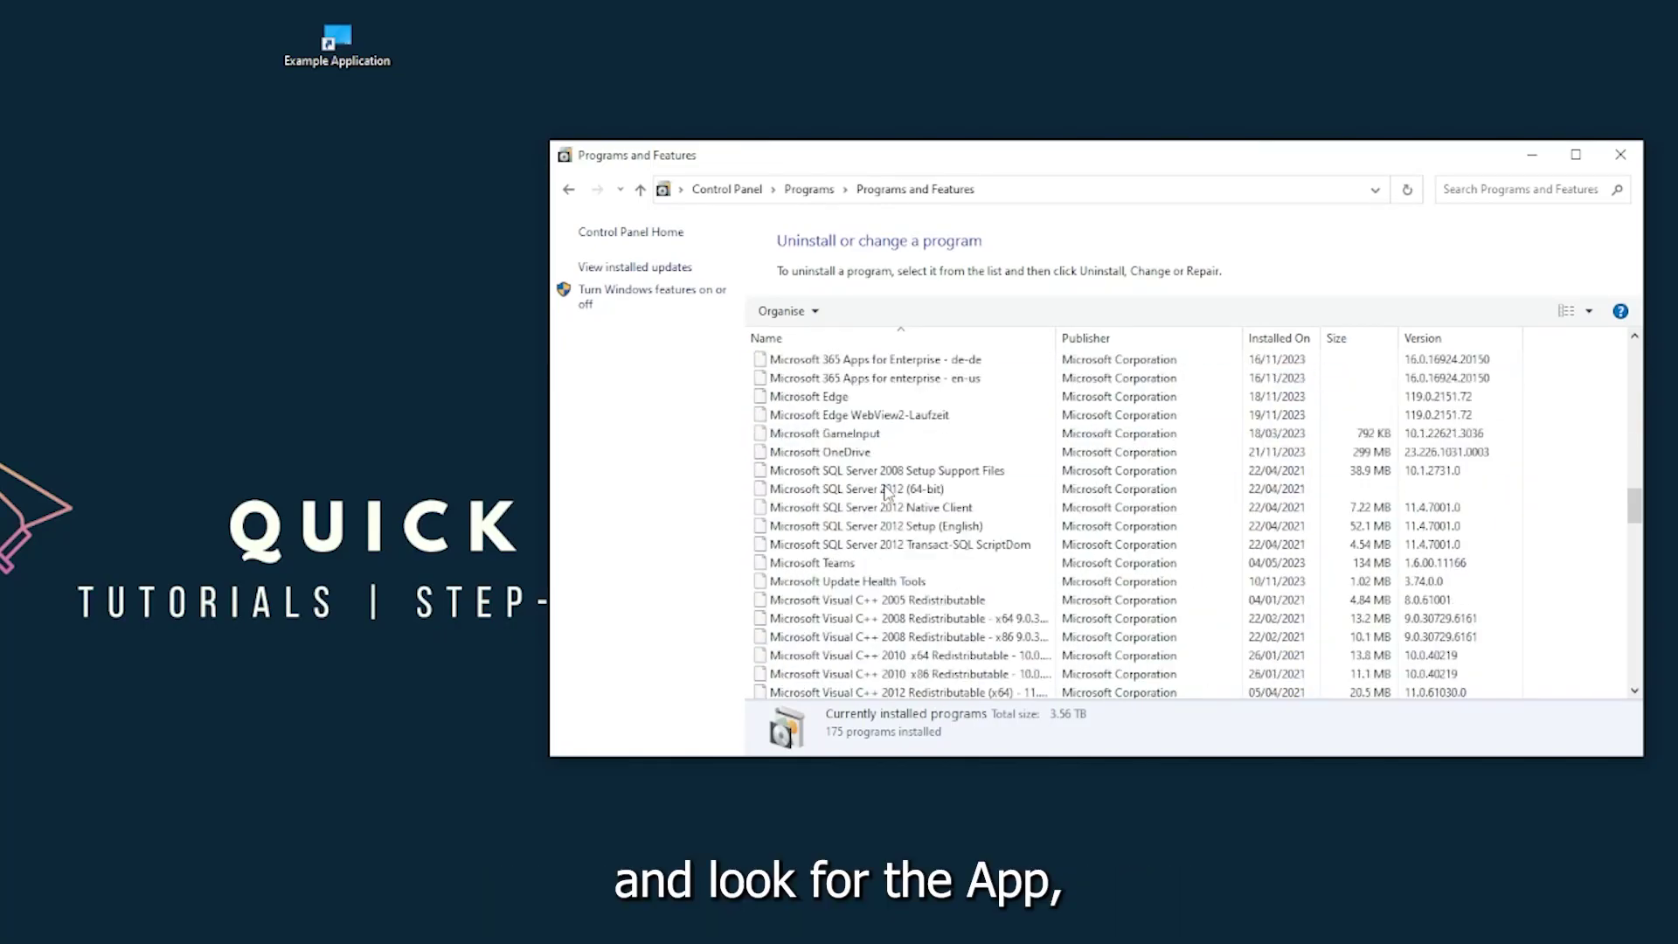
{"action": "scroll", "coordinate": [887, 494], "scroll_direction": "down", "scroll_amount": 5}
{"action": "scroll", "coordinate": [885, 498], "scroll_direction": "down", "scroll_amount": 5}
{"action": "scroll", "coordinate": [883, 502], "scroll_direction": "down", "scroll_amount": 5}
{"action": "scroll", "coordinate": [881, 507], "scroll_direction": "down", "scroll_amount": 5}
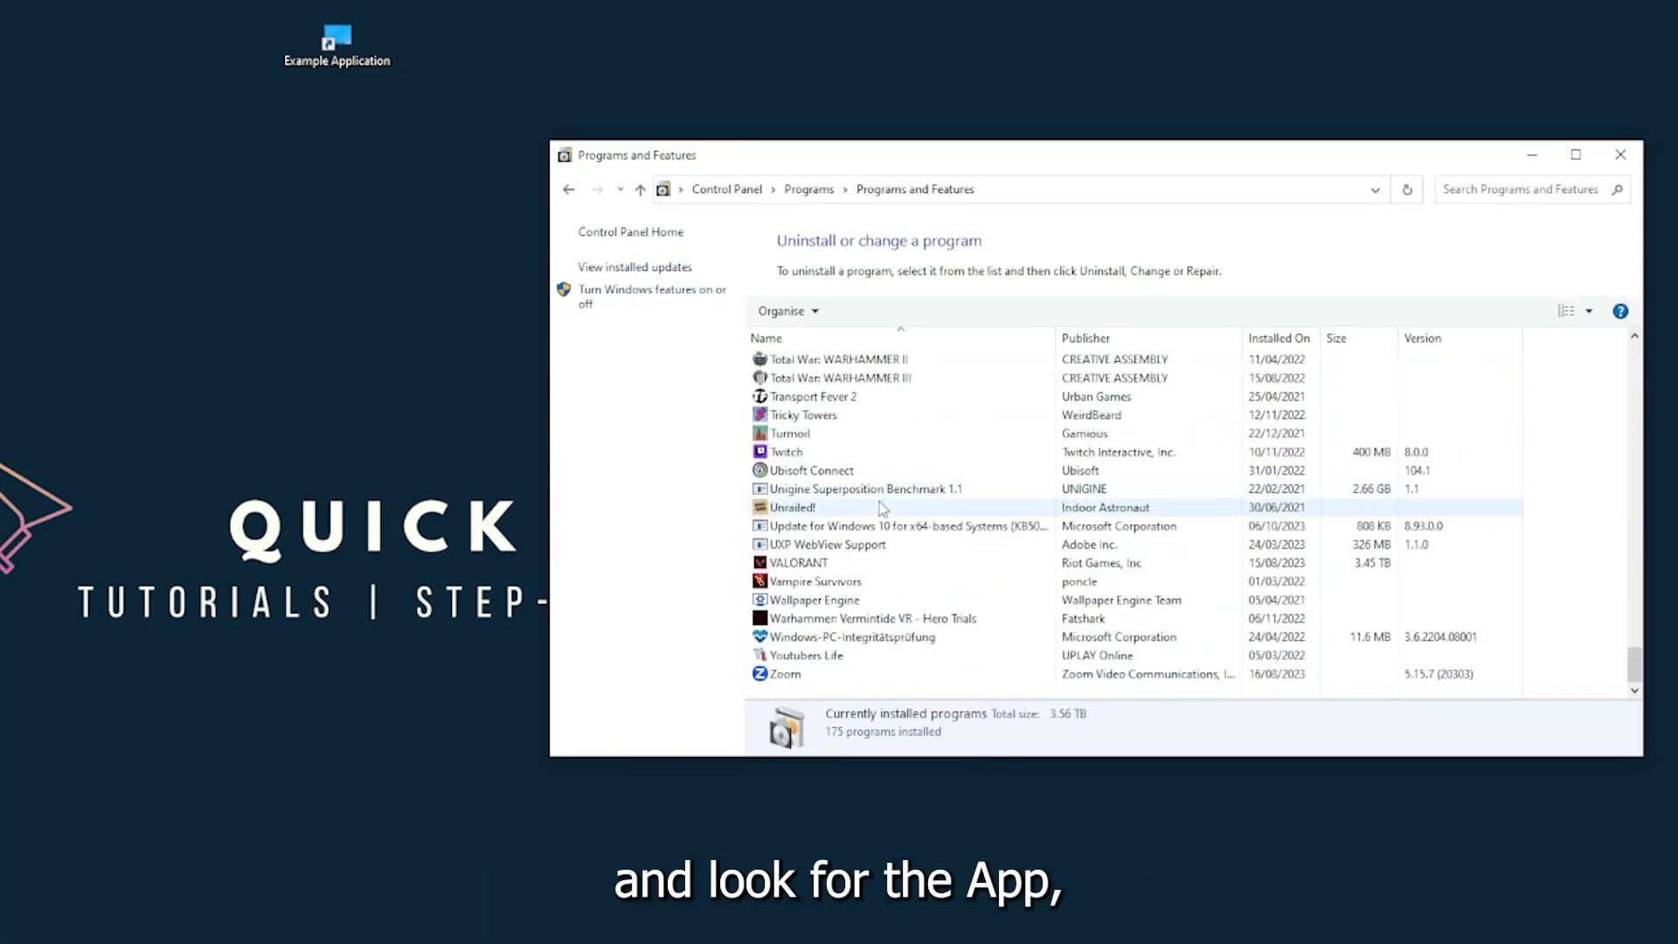
{"action": "scroll", "coordinate": [865, 542], "scroll_direction": "up", "scroll_amount": 8}
{"action": "scroll", "coordinate": [844, 578], "scroll_direction": "up", "scroll_amount": 7}
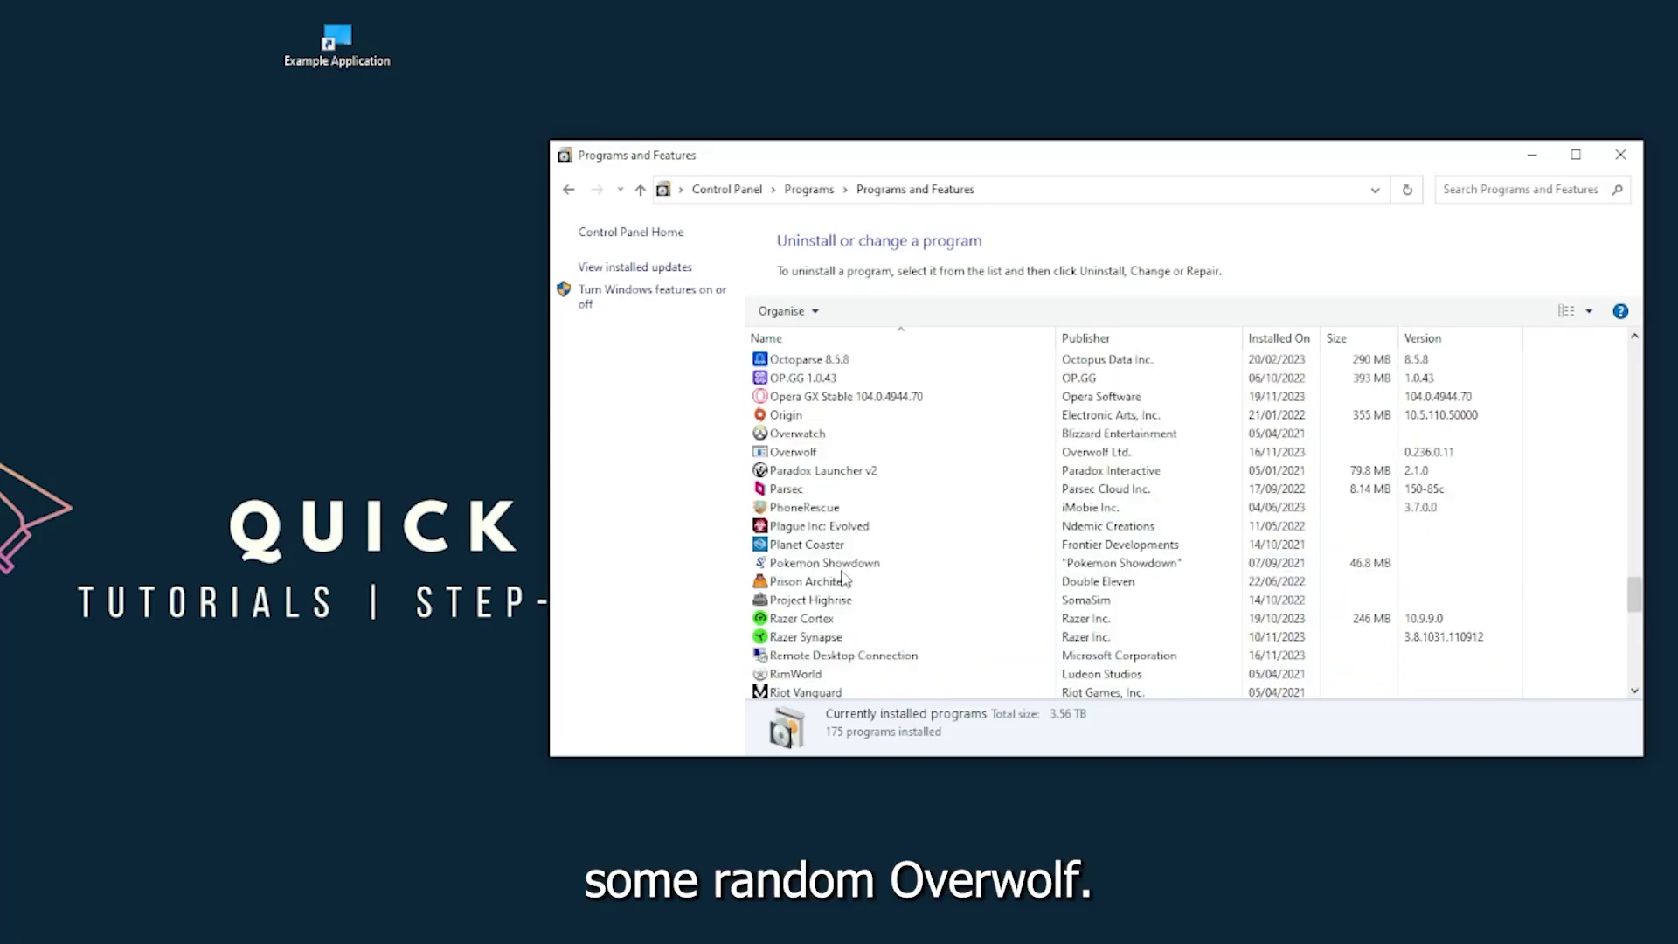
{"action": "scroll", "coordinate": [835, 577], "scroll_direction": "up", "scroll_amount": 1}
{"action": "scroll", "coordinate": [817, 575], "scroll_direction": "up", "scroll_amount": 1}
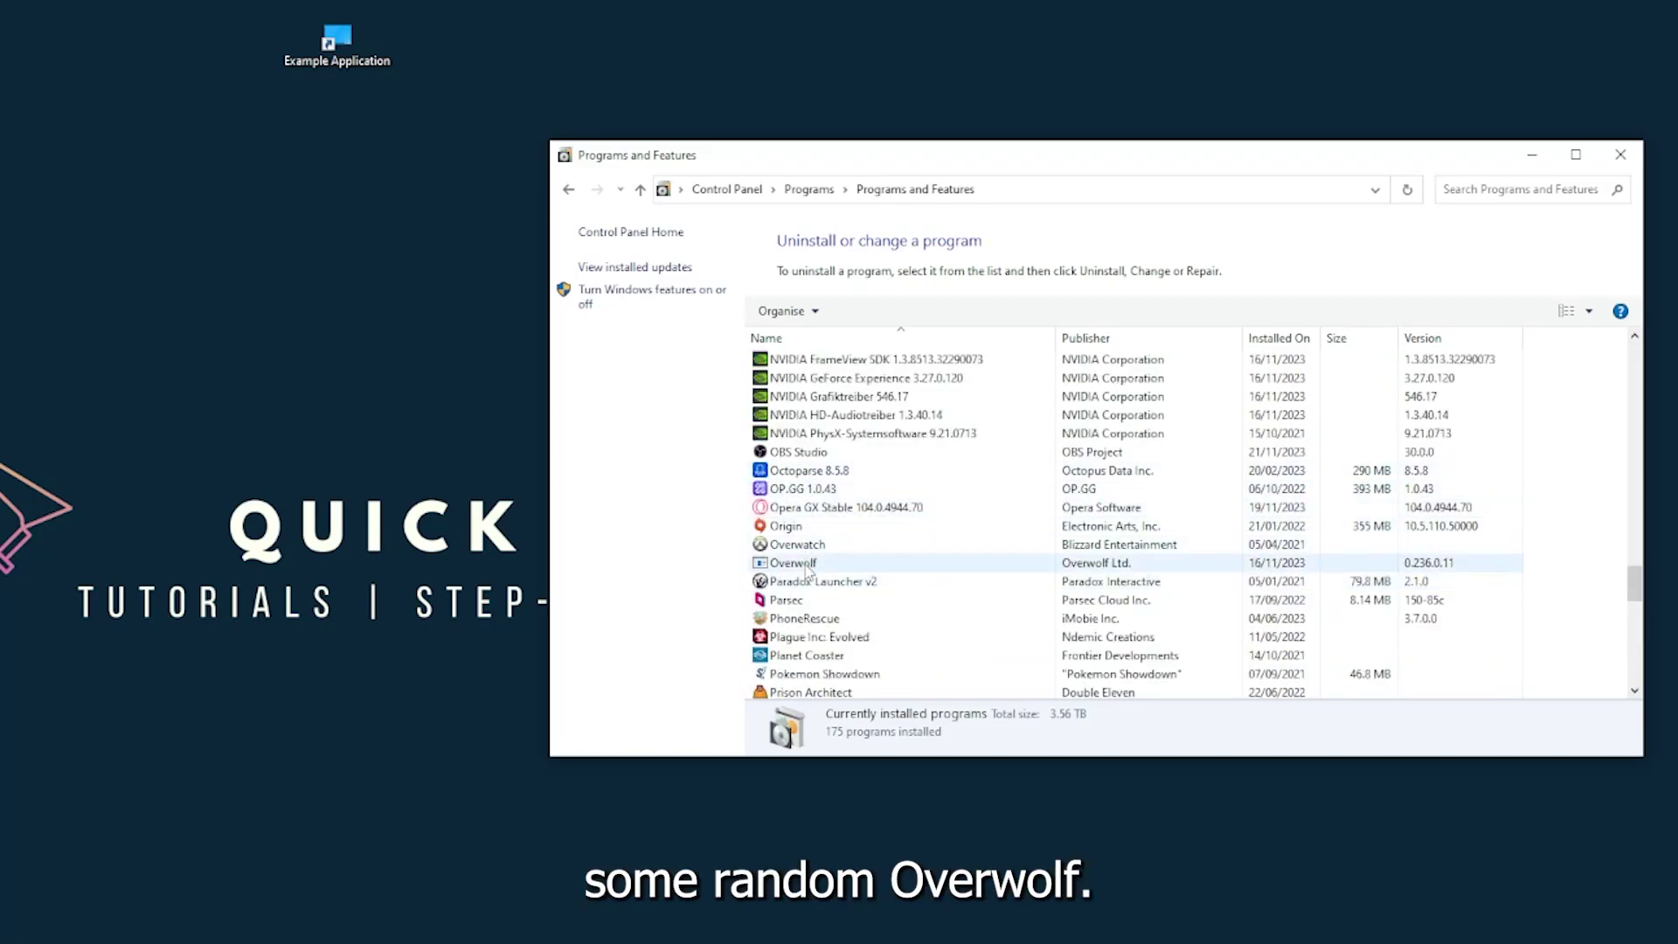
- Uninstall Overwolf and, after the error, answer Yes to remove it from the list
{"action": "right_click", "coordinate": [808, 568]}
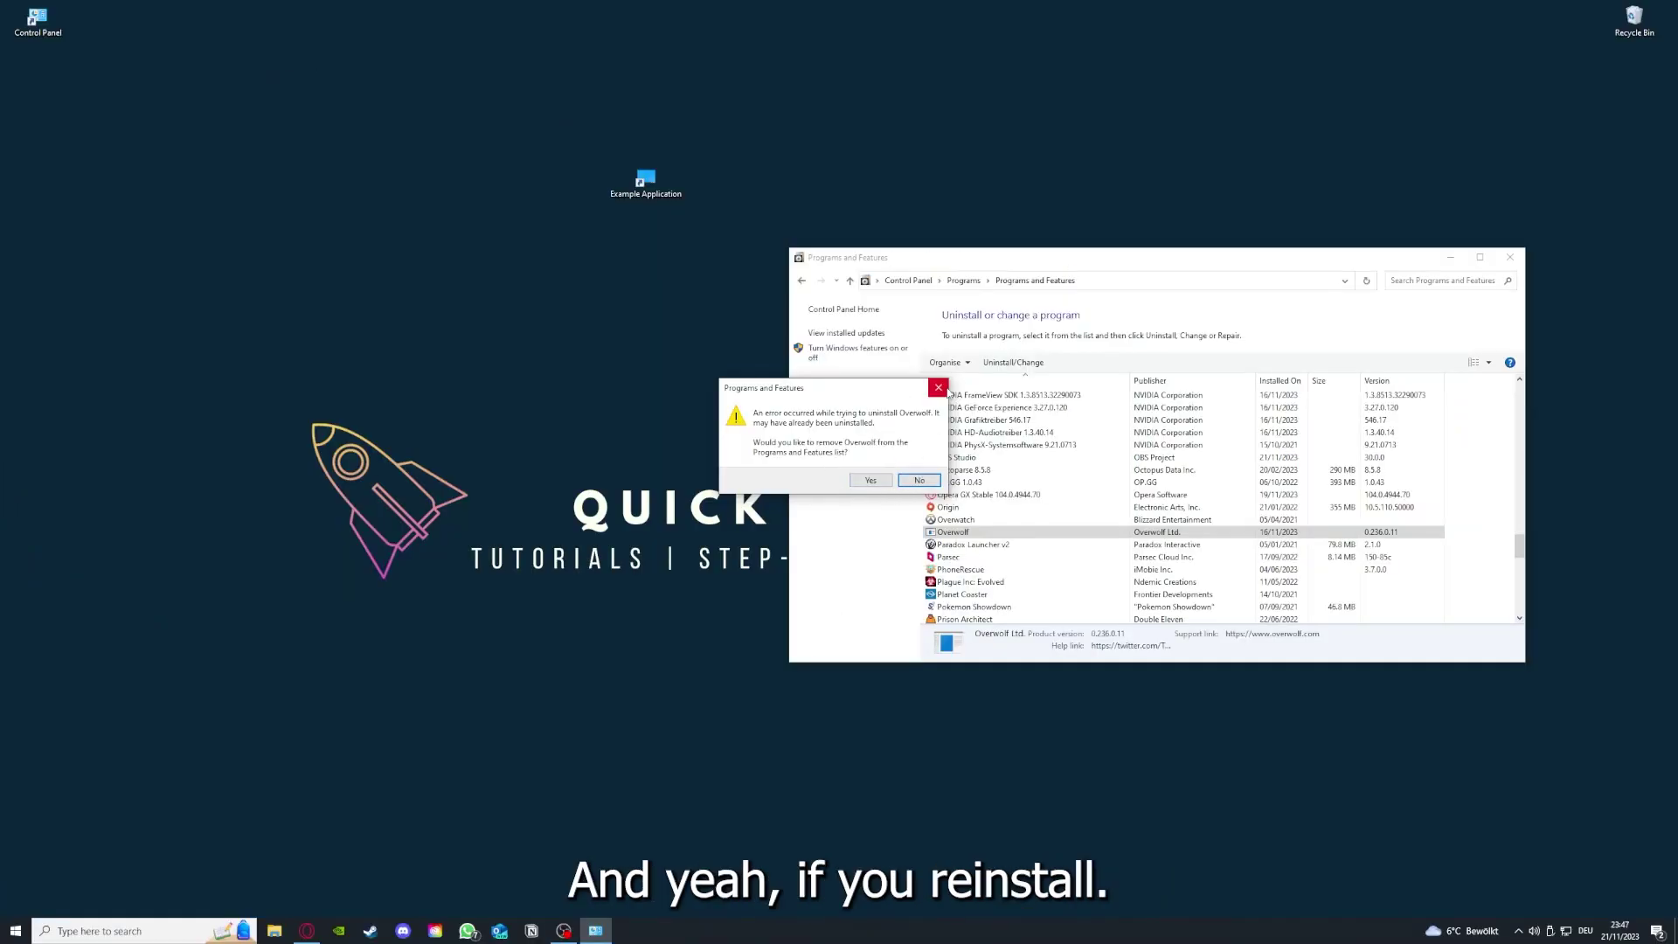
{"action": "left_click", "coordinate": [946, 392]}
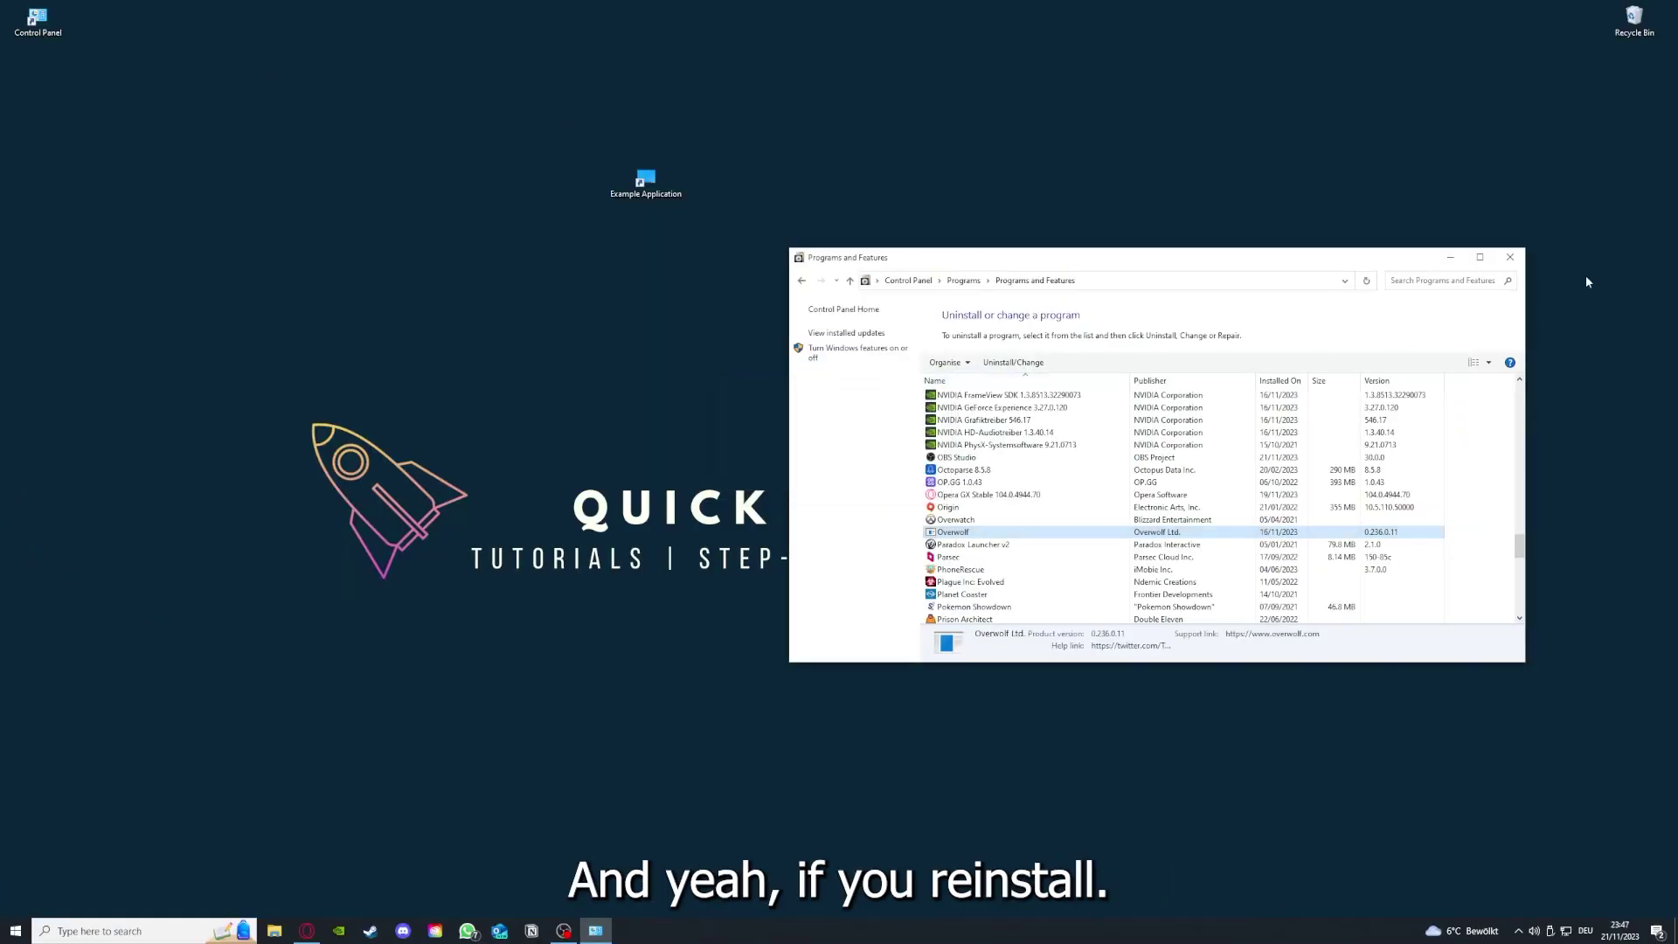
- Close the Programs and Features window
{"action": "left_click", "coordinate": [1509, 257]}
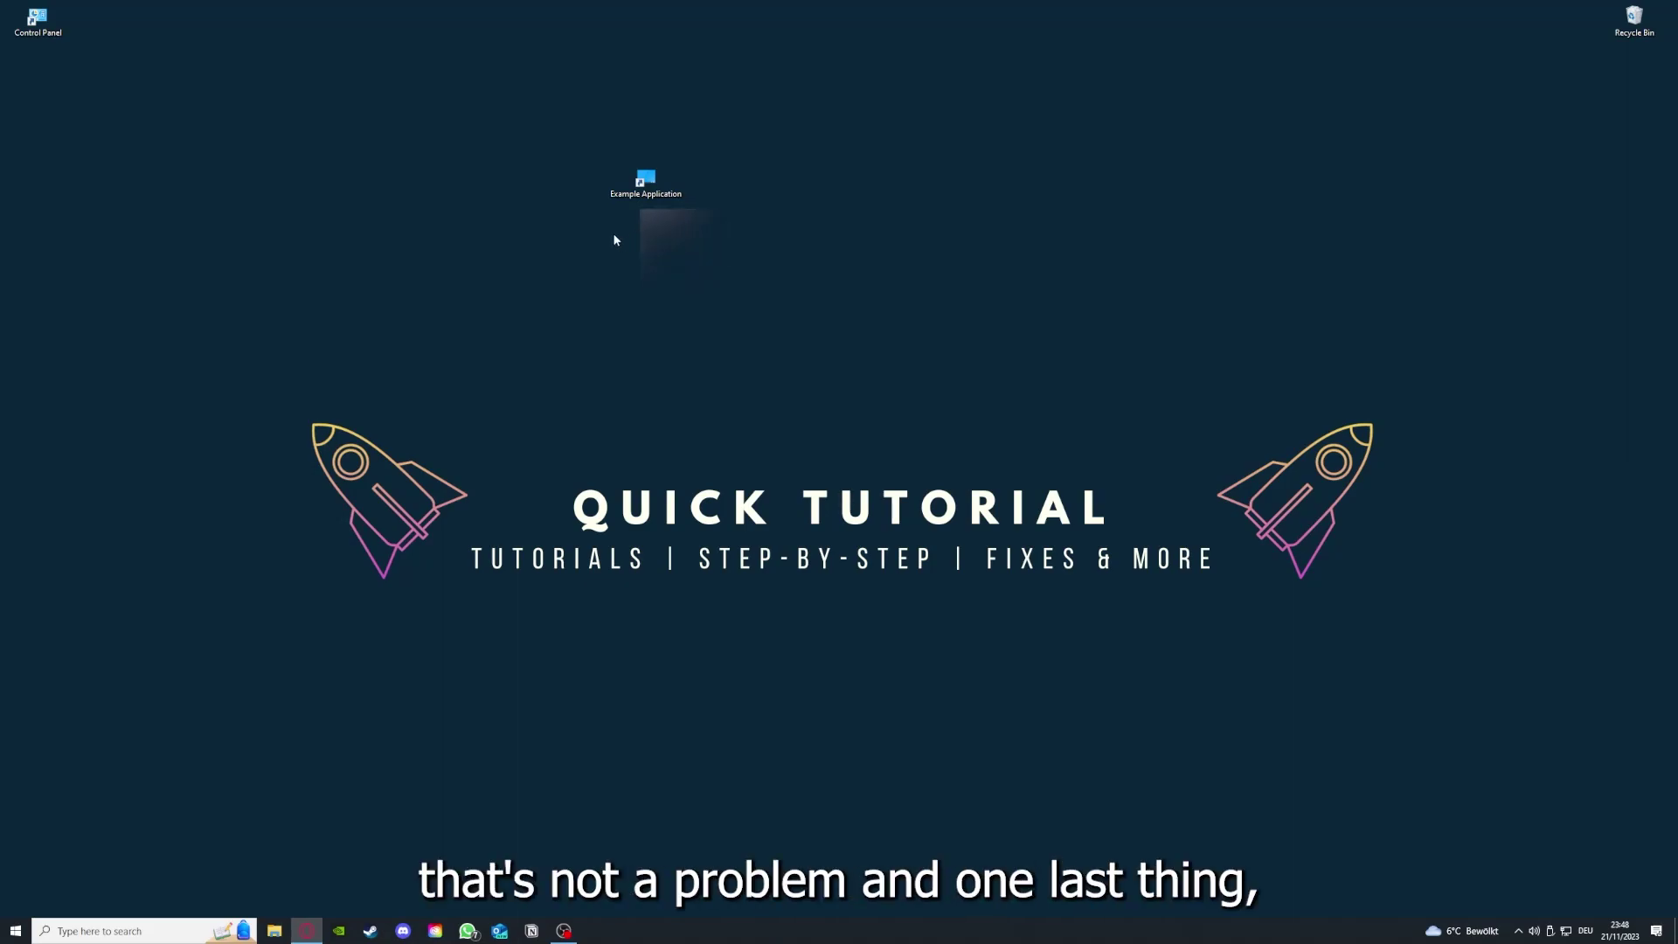
- Open Example Application's shortcut Properties, browse its tabs including Previous Versions, and return to Shortcut
{"action": "right_click", "coordinate": [635, 174]}
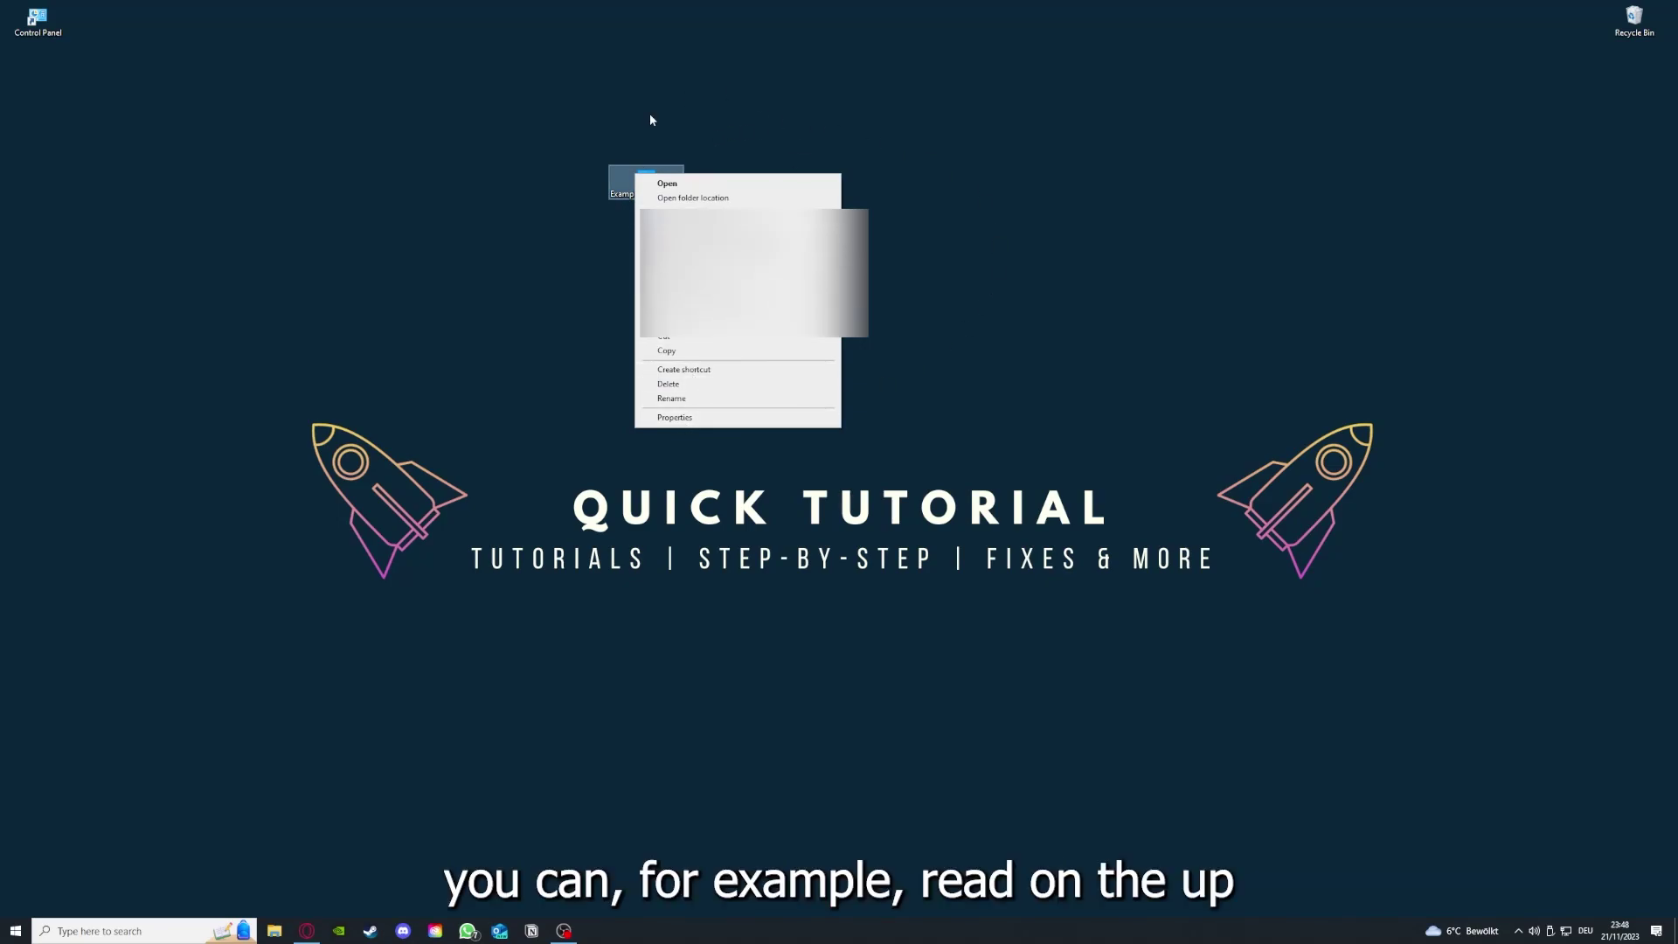
{"action": "left_click", "coordinate": [673, 418]}
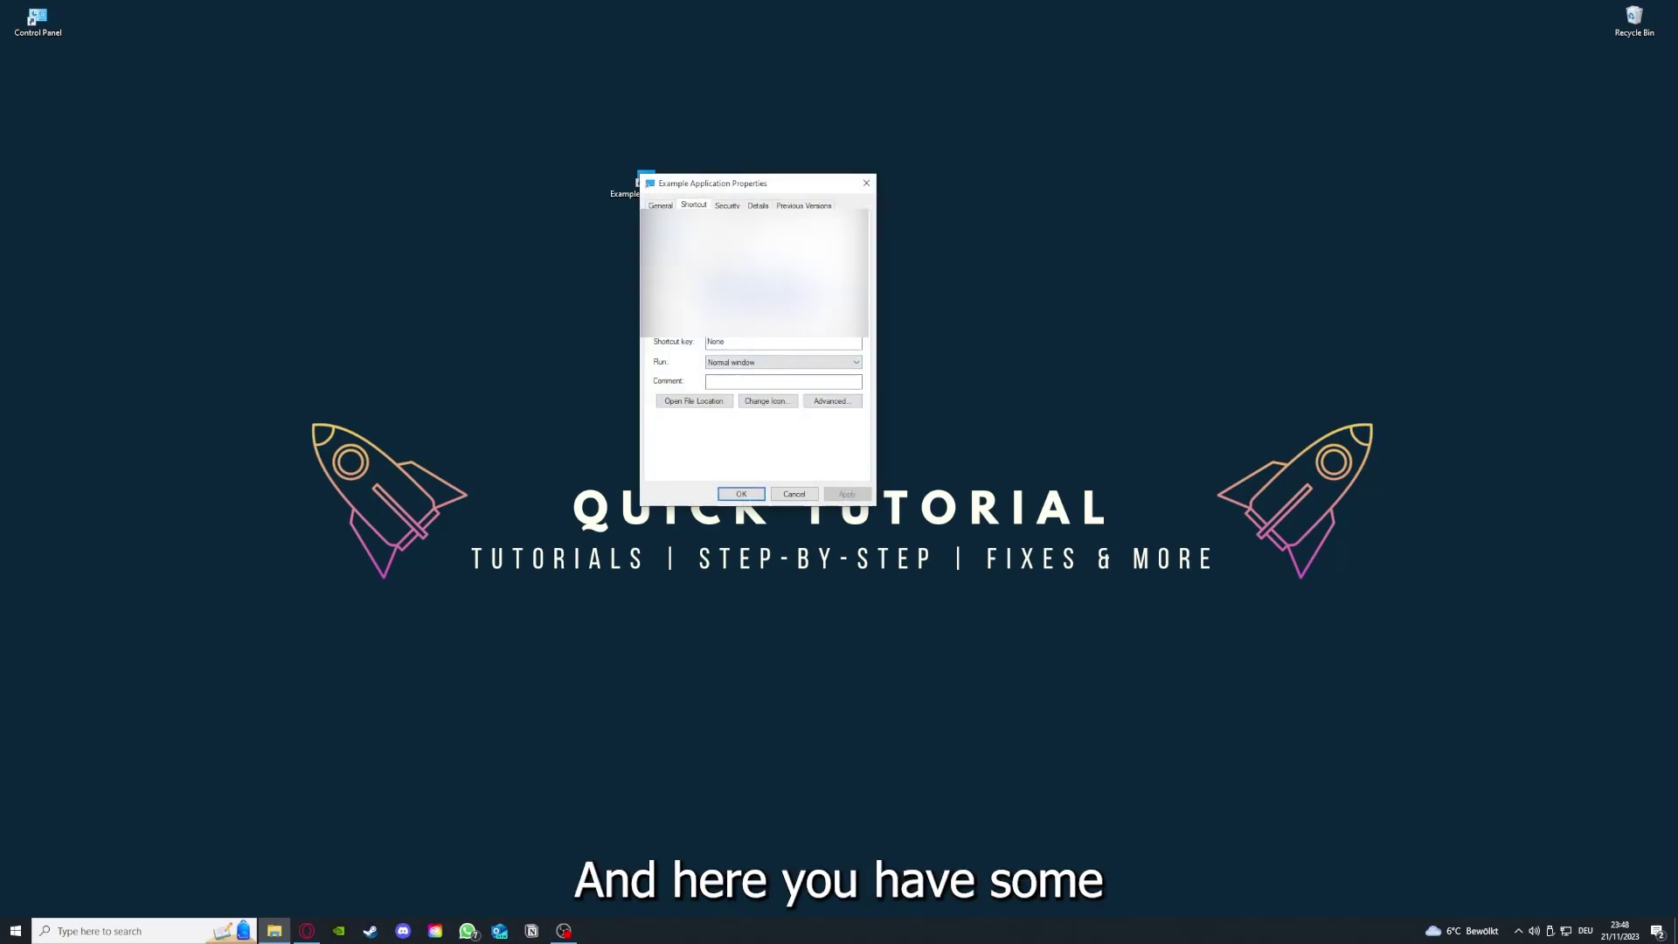
{"action": "key", "text": "ctrl+Tab"}
{"action": "key", "text": "ctrl+Tab"}
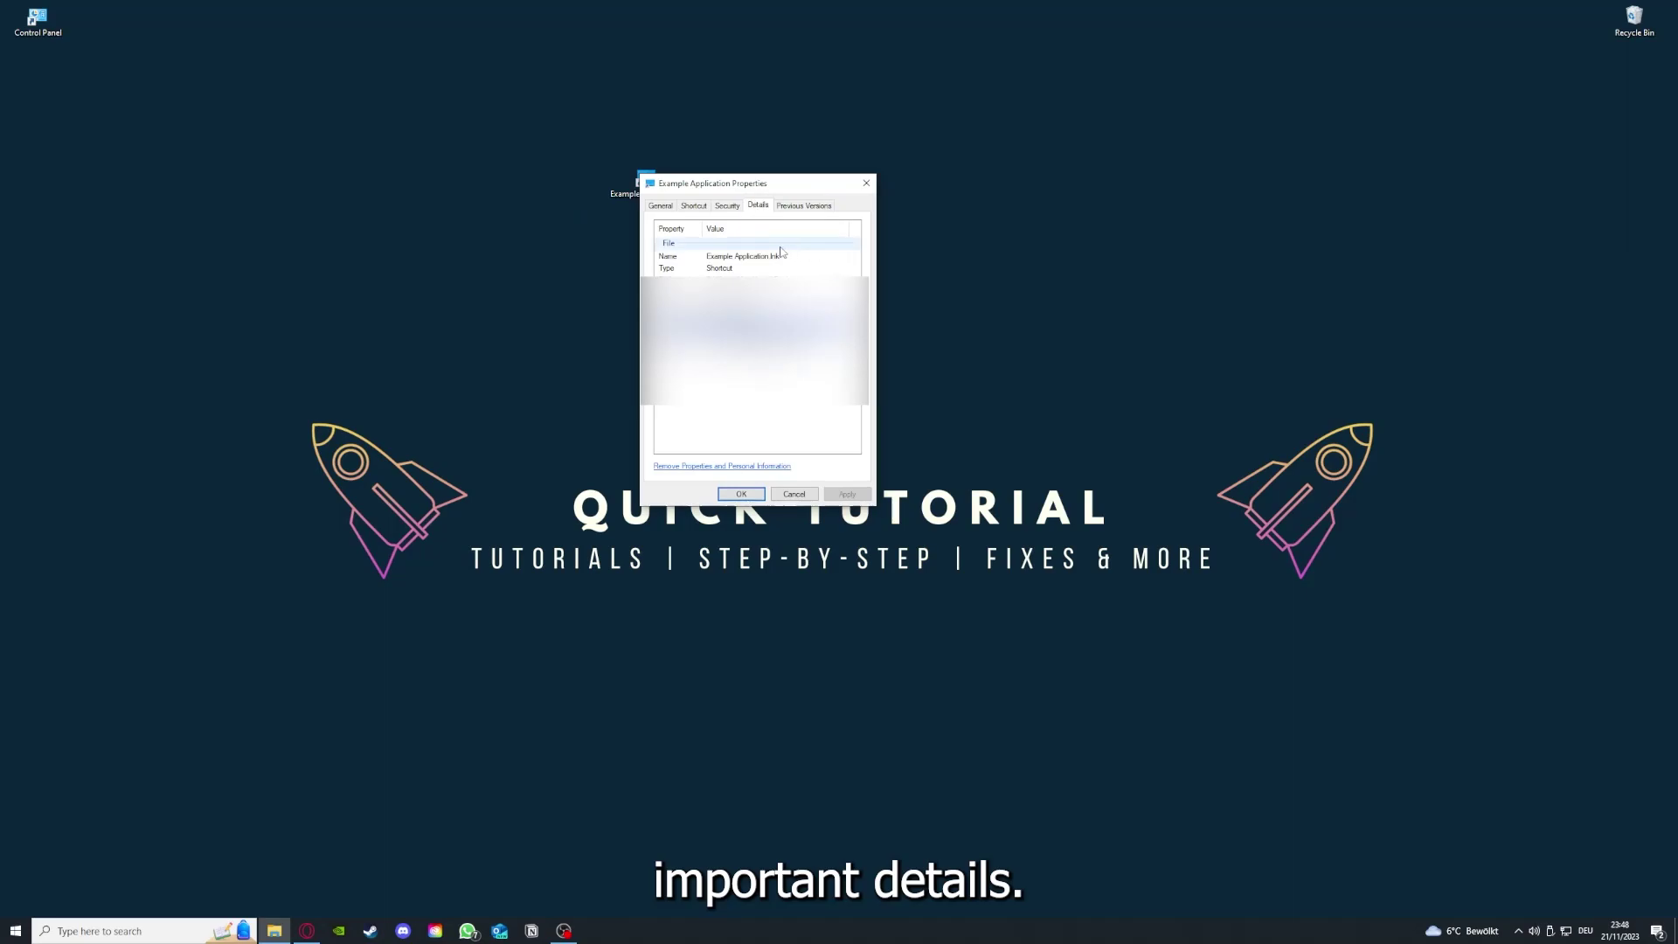
{"action": "left_click_drag", "start_coordinate": [761, 184], "coordinate": [886, 241]}
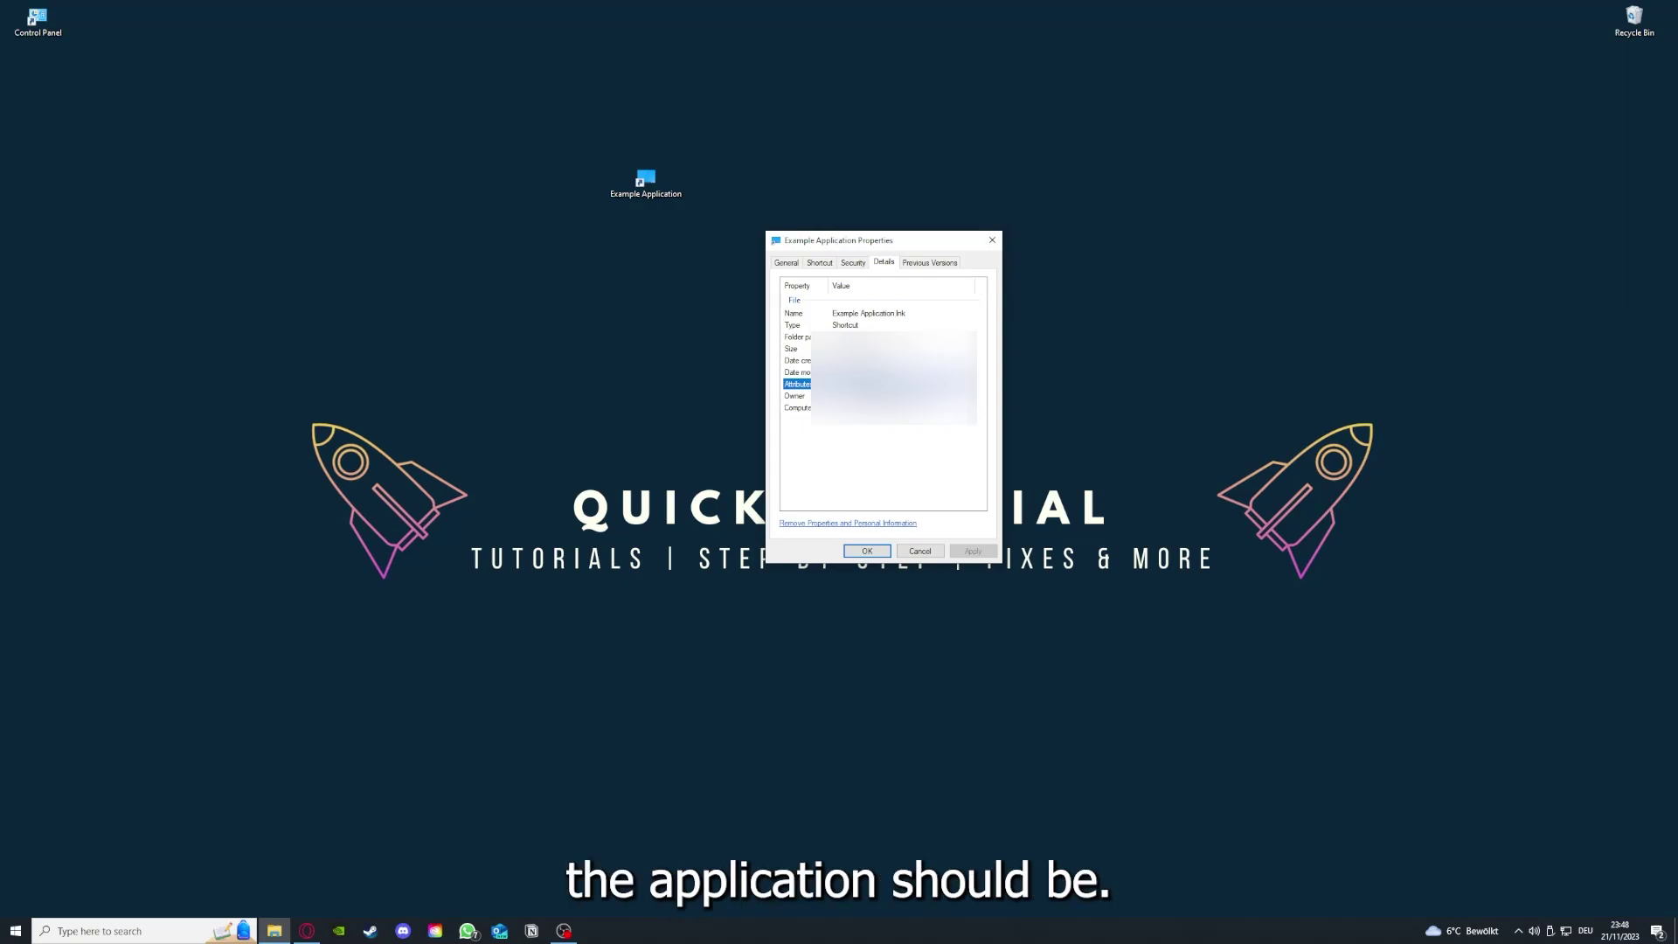
{"action": "left_click", "coordinate": [937, 263]}
{"action": "left_click", "coordinate": [820, 263]}
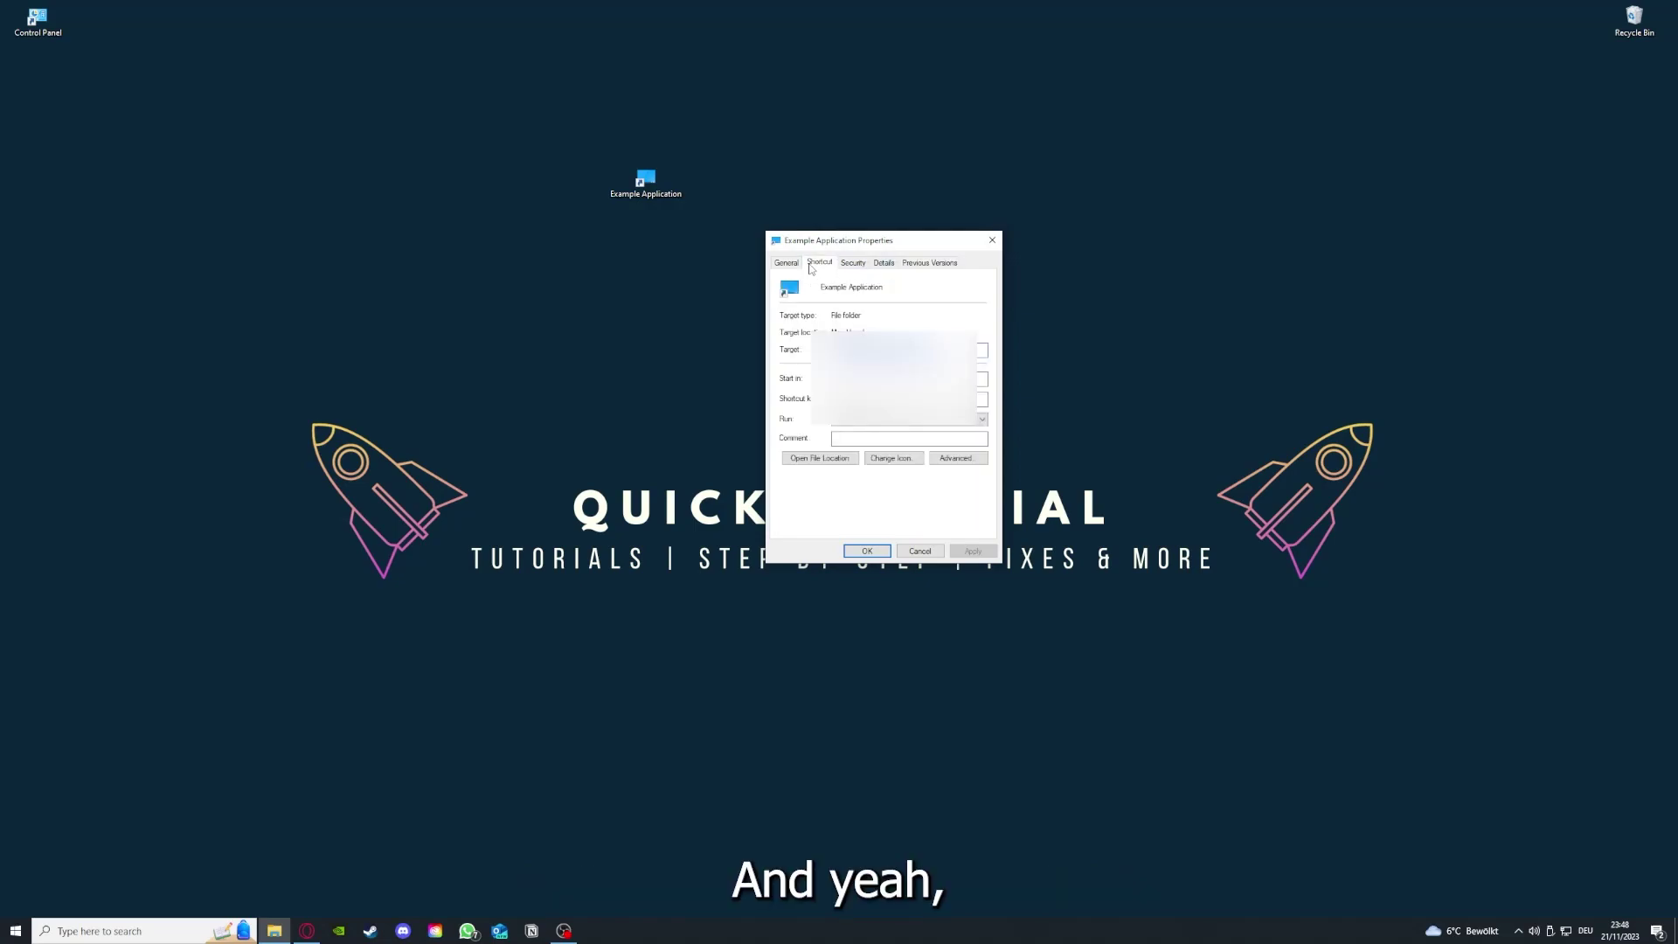
- Open the shortcut's file location in File Explorer and move that window lower
{"action": "left_click", "coordinate": [806, 460]}
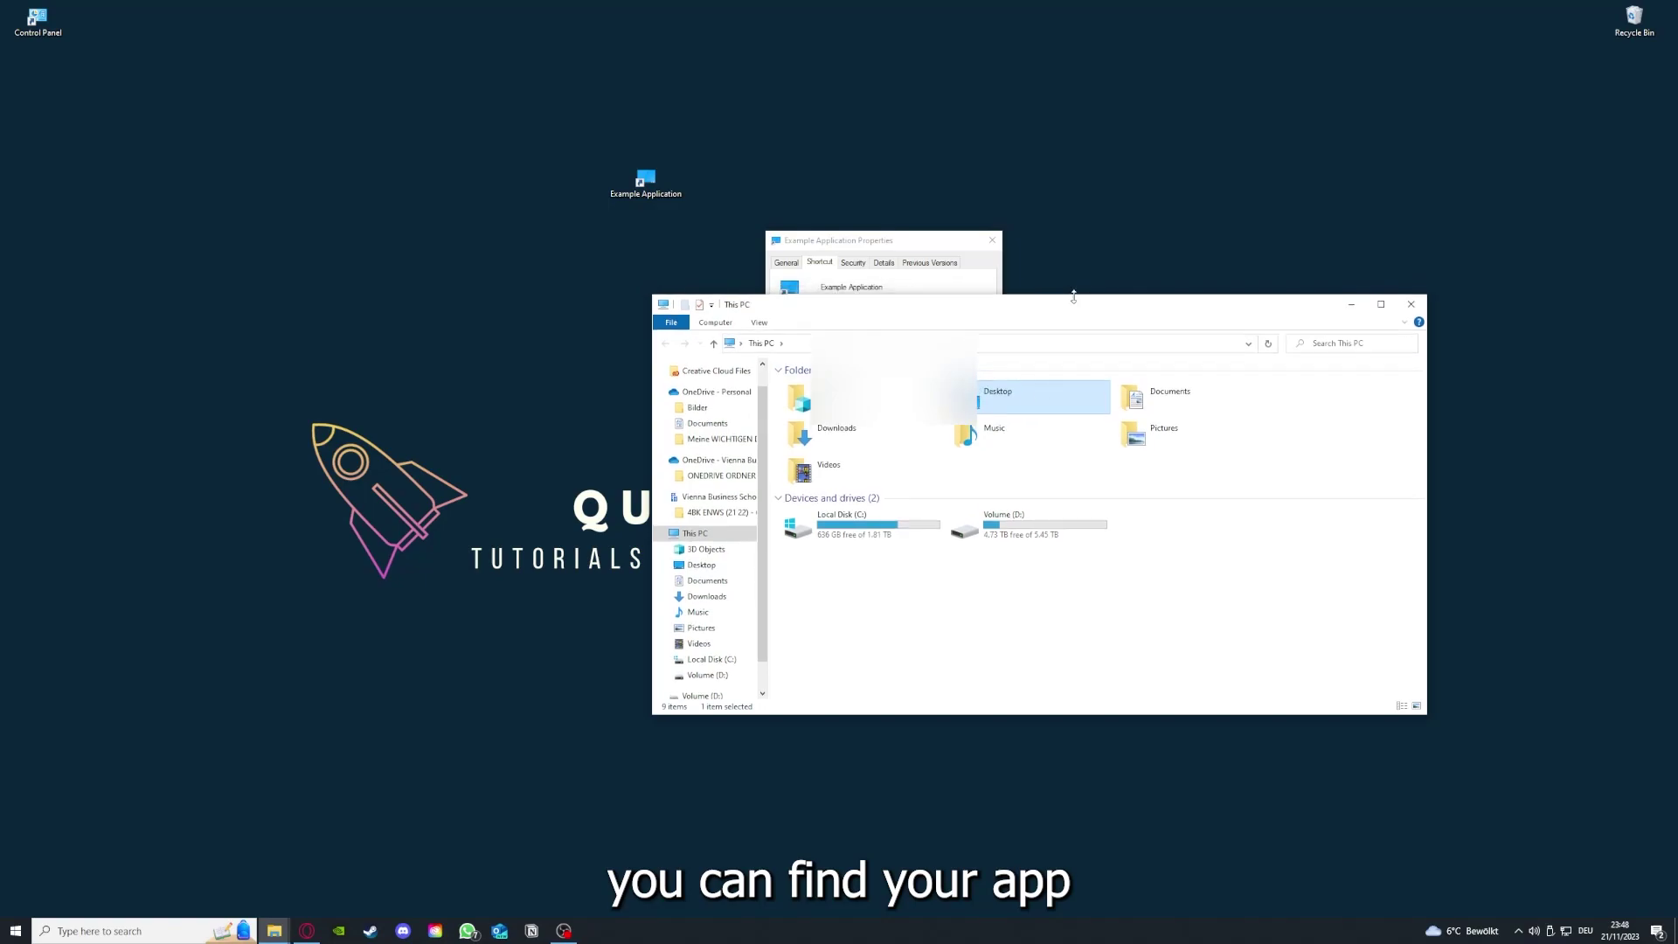
{"action": "left_click_drag", "start_coordinate": [1077, 303], "coordinate": [887, 484]}
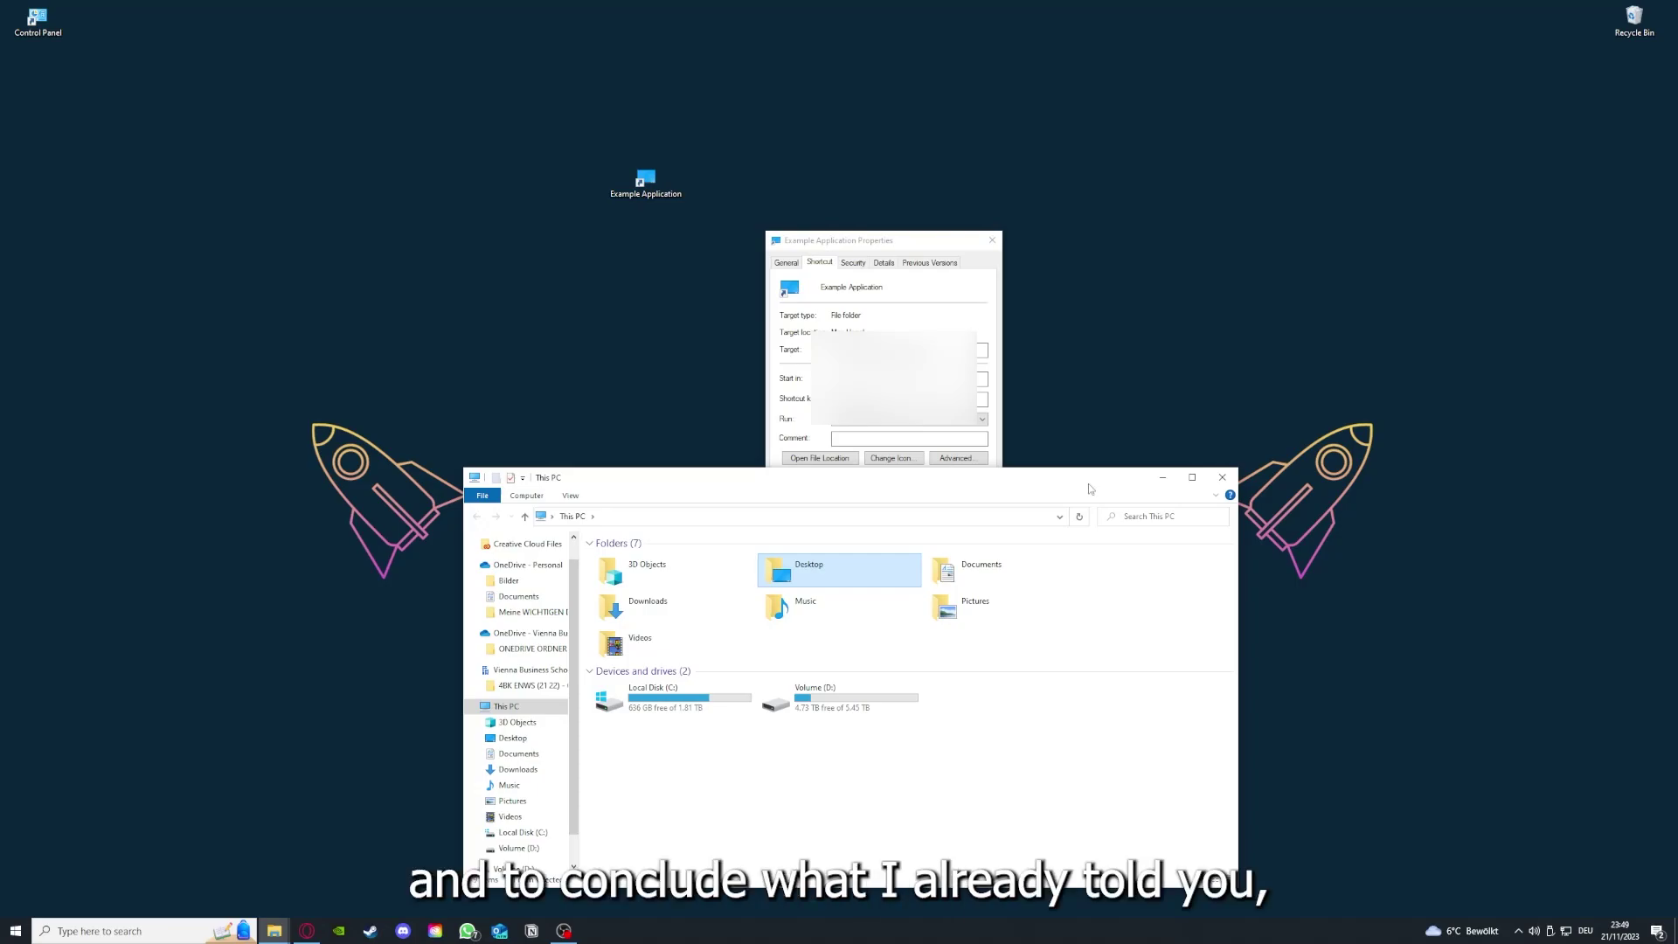
- Close the This PC window, then dismiss the shortcut Properties dialog with Esc
{"action": "left_click", "coordinate": [1222, 477]}
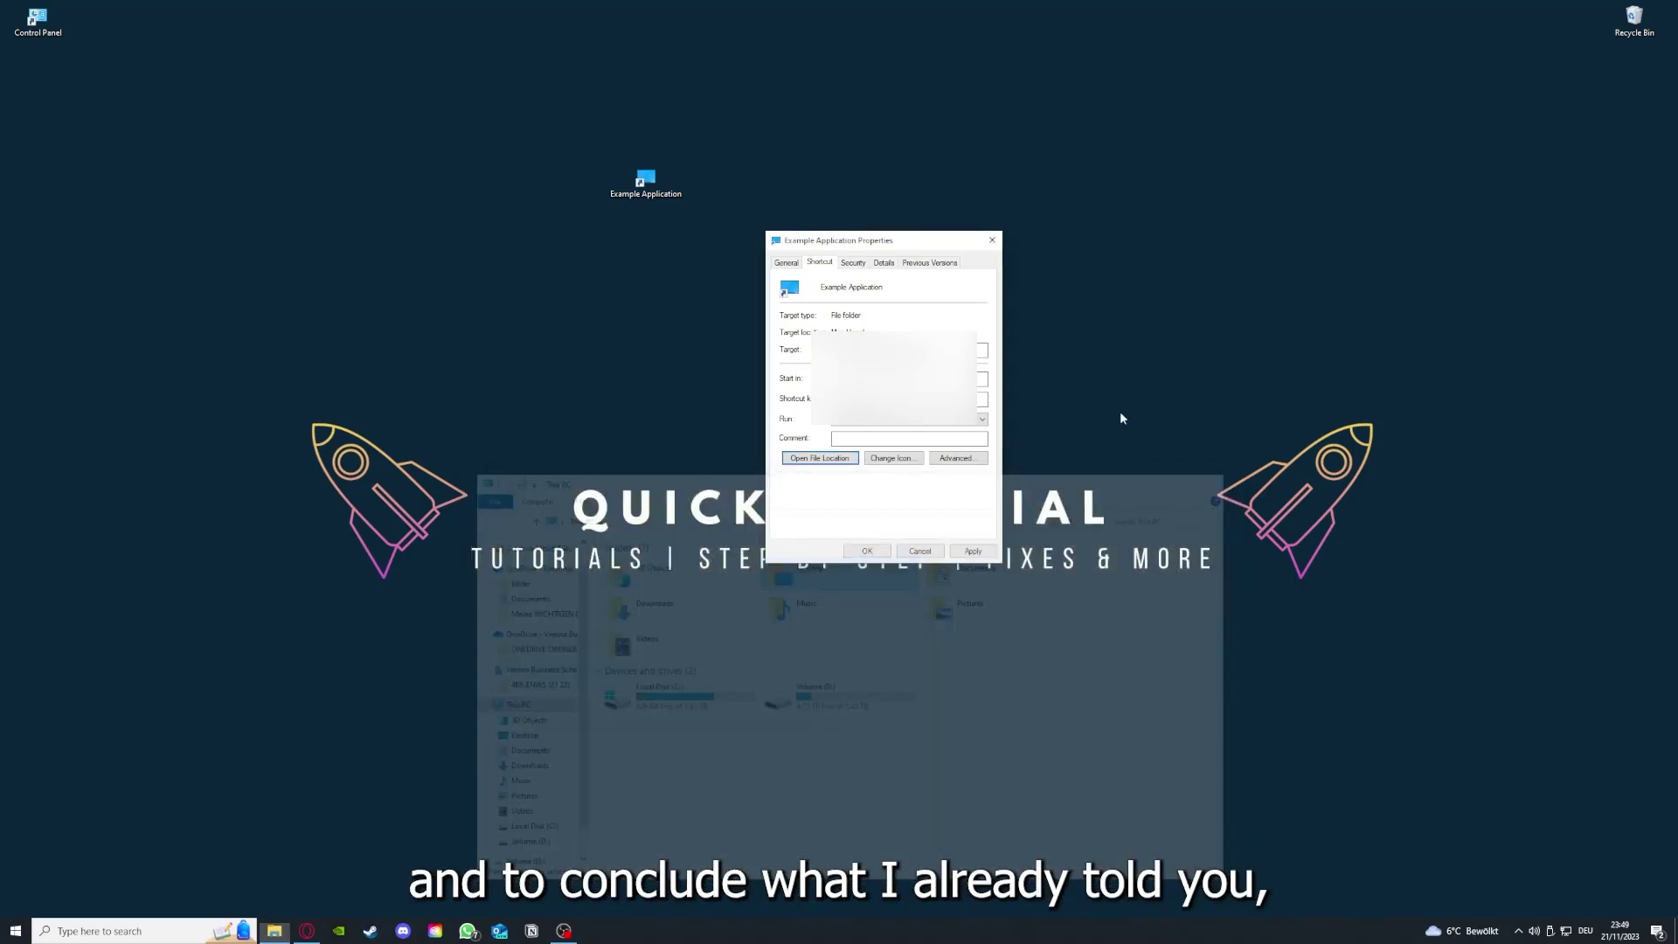
{"action": "key", "text": "Escape"}
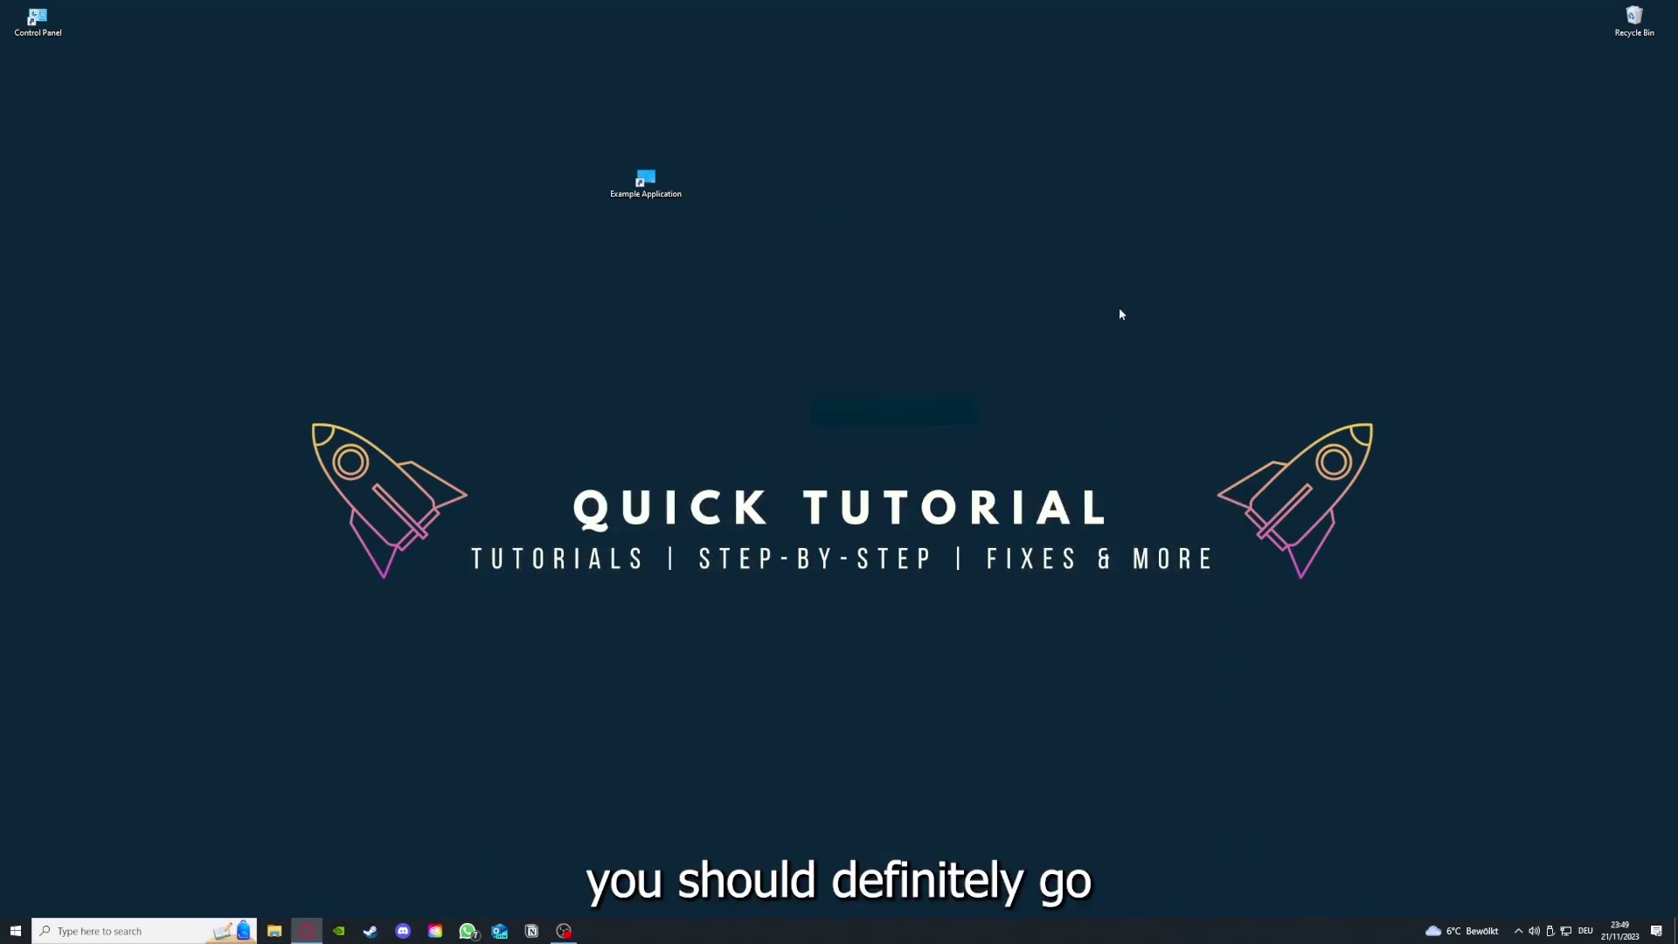